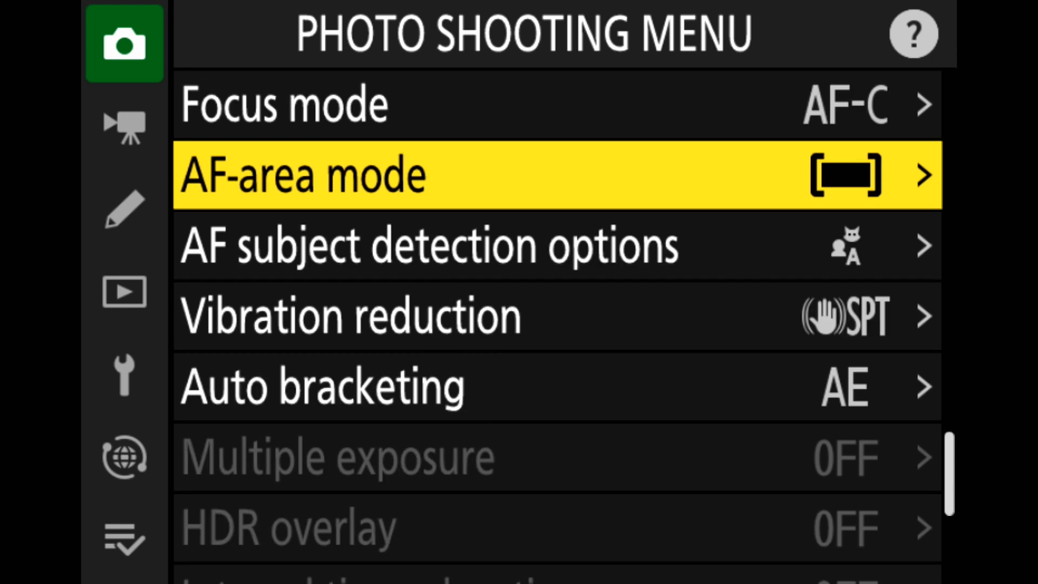
Set the camera's focus mode to Continuous AF (AF-C) in the photo shooting settings
key(Down)
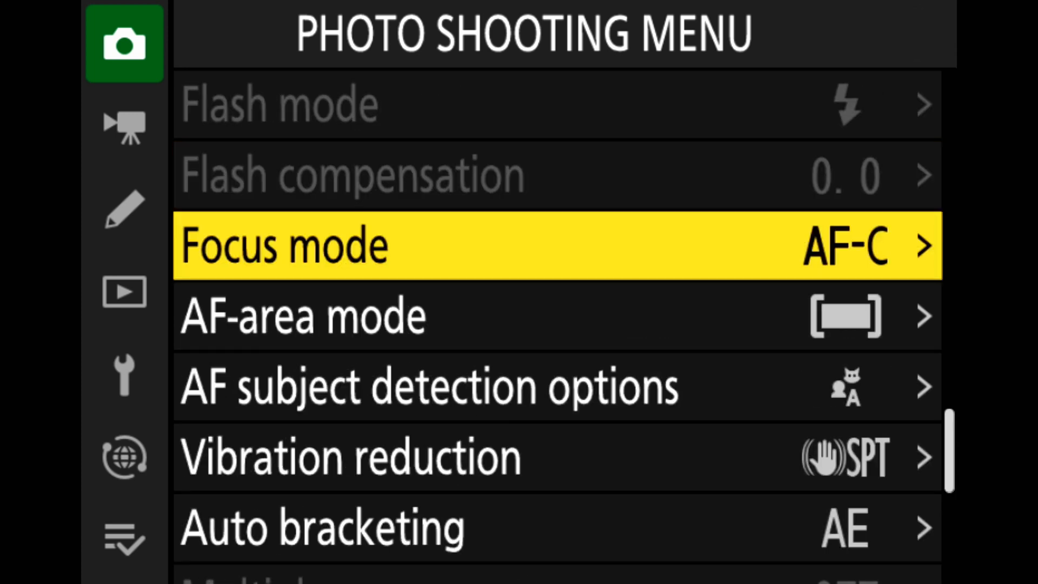
key(Right)
key(Up)
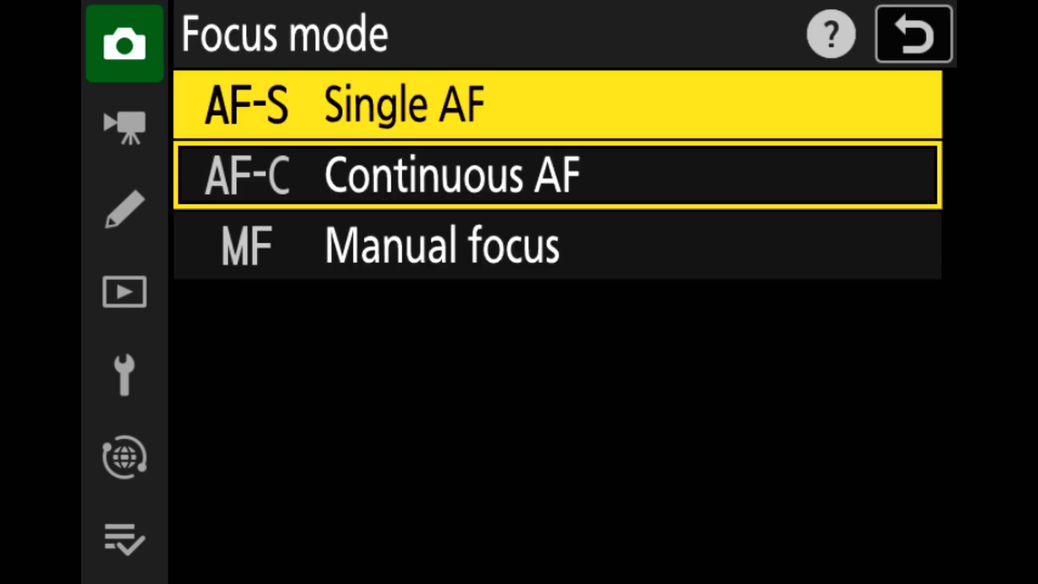
key(Down)
key(Return)
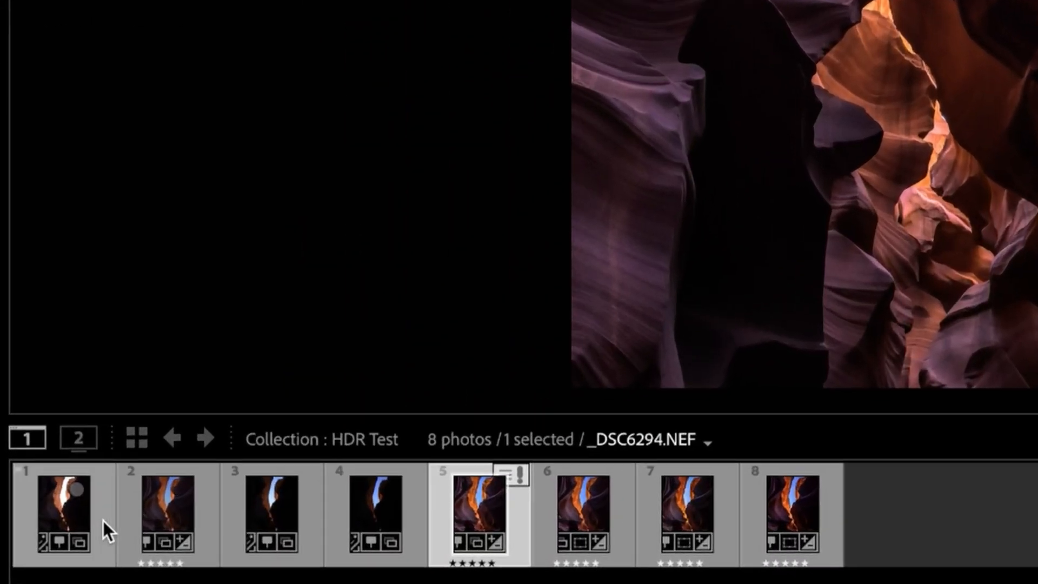
Switch to Lightroom, select the four bracketed exposures in the HDR Test collection and start an HDR photo merge
click(103, 521)
shift+click(393, 517)
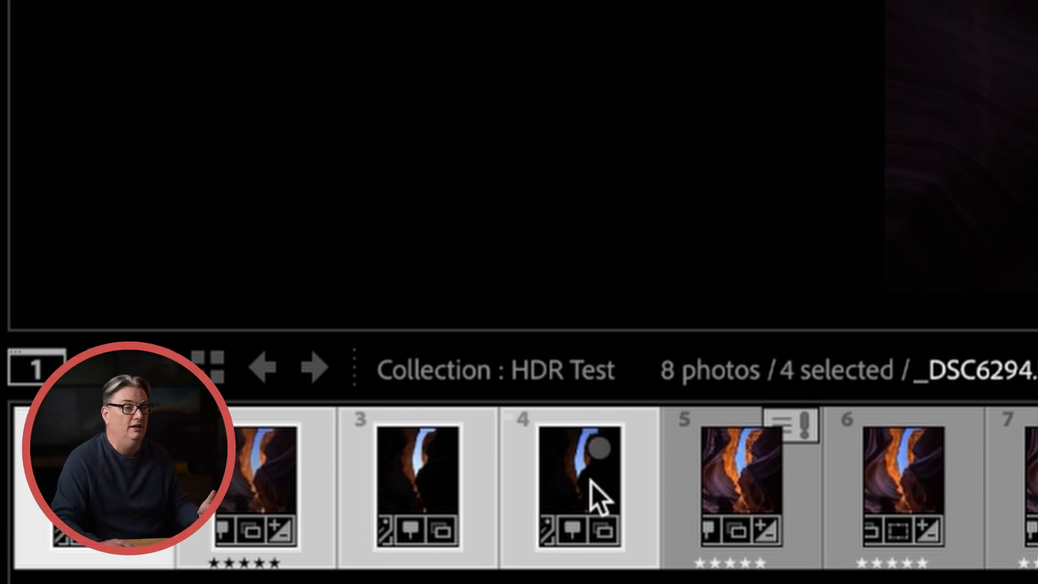
right_click(591, 482)
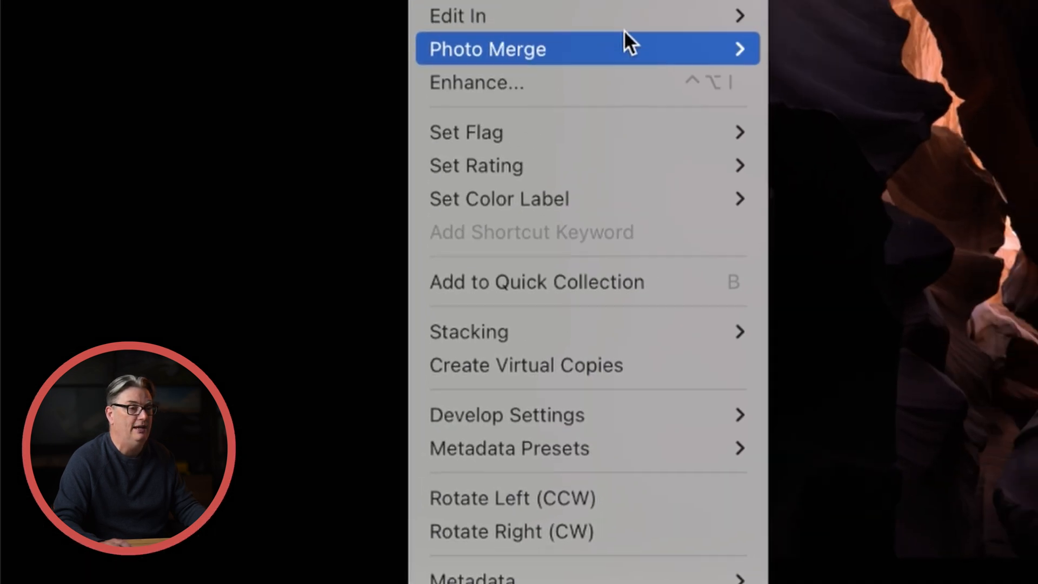
mouse_move(573, 67)
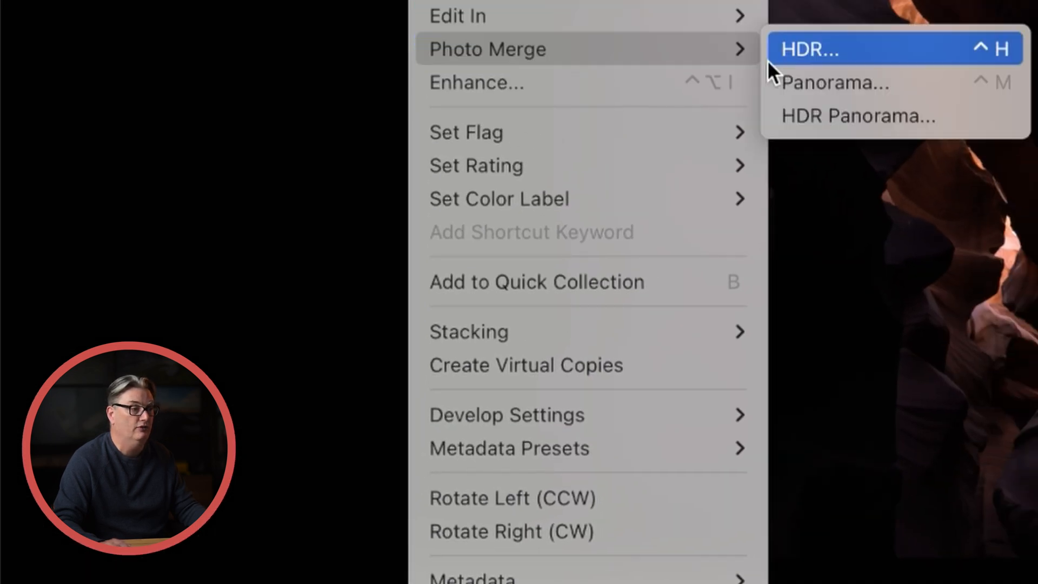
click(832, 51)
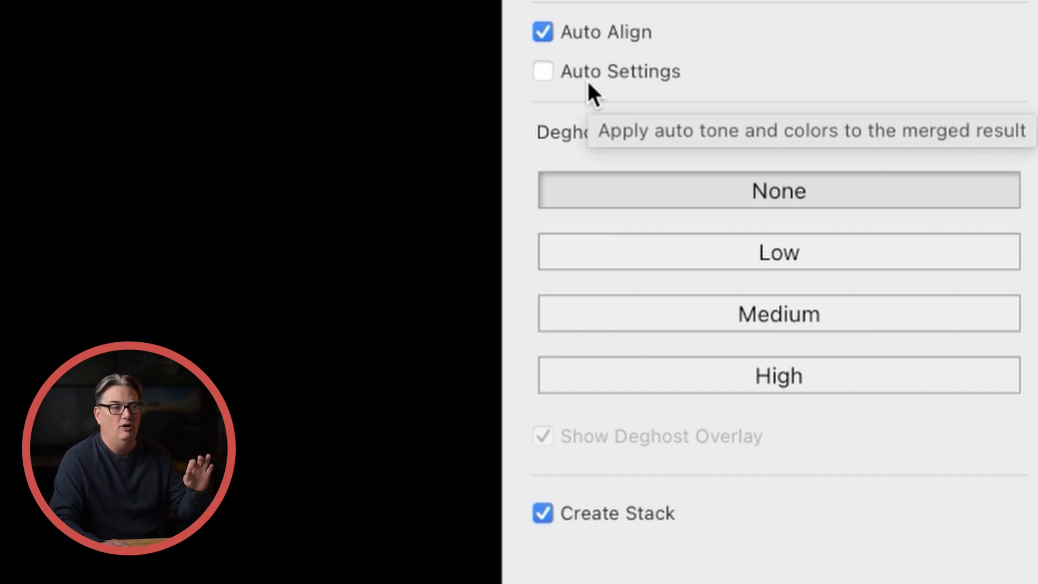
Merge the four exposures with Auto Align, Auto Settings and Create Stack enabled and the deghost amount at None
click(547, 29)
click(547, 29)
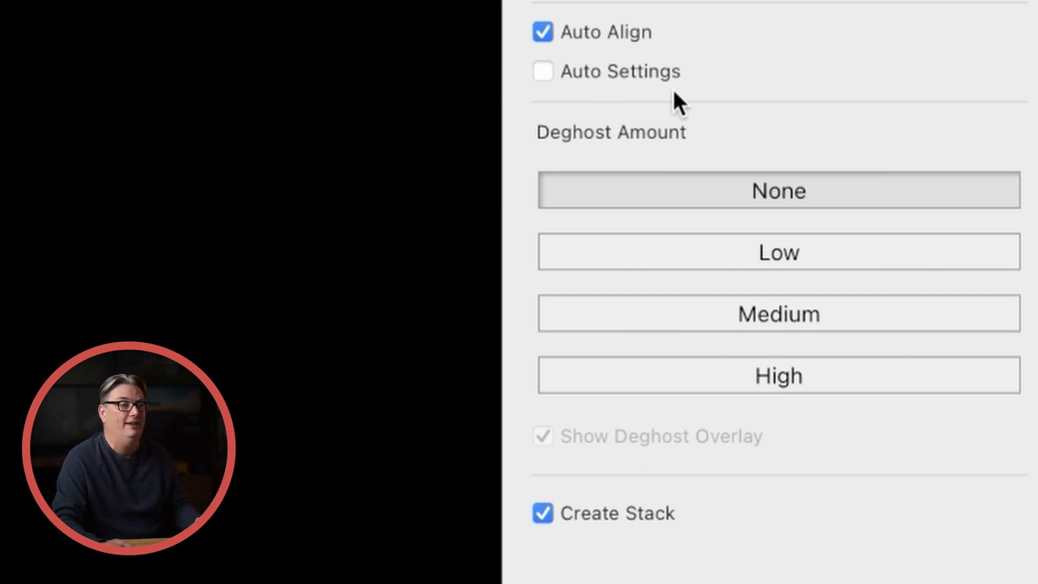
click(576, 76)
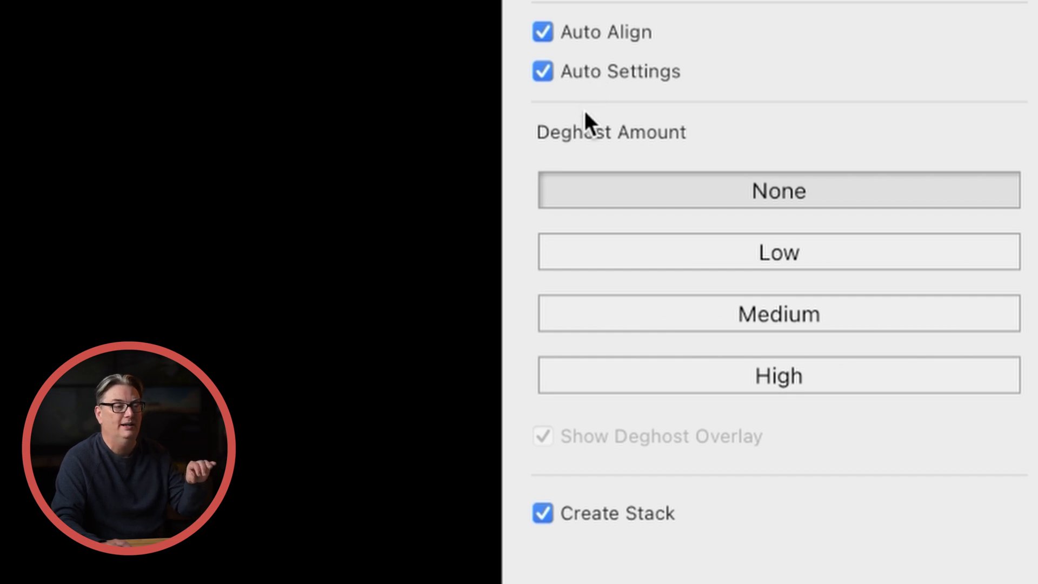
click(573, 509)
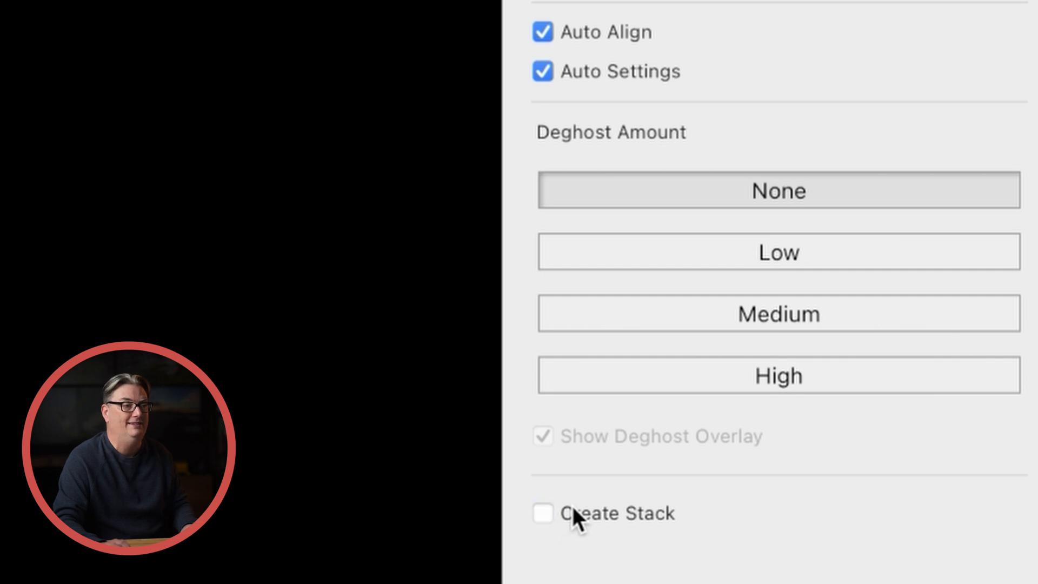
click(573, 509)
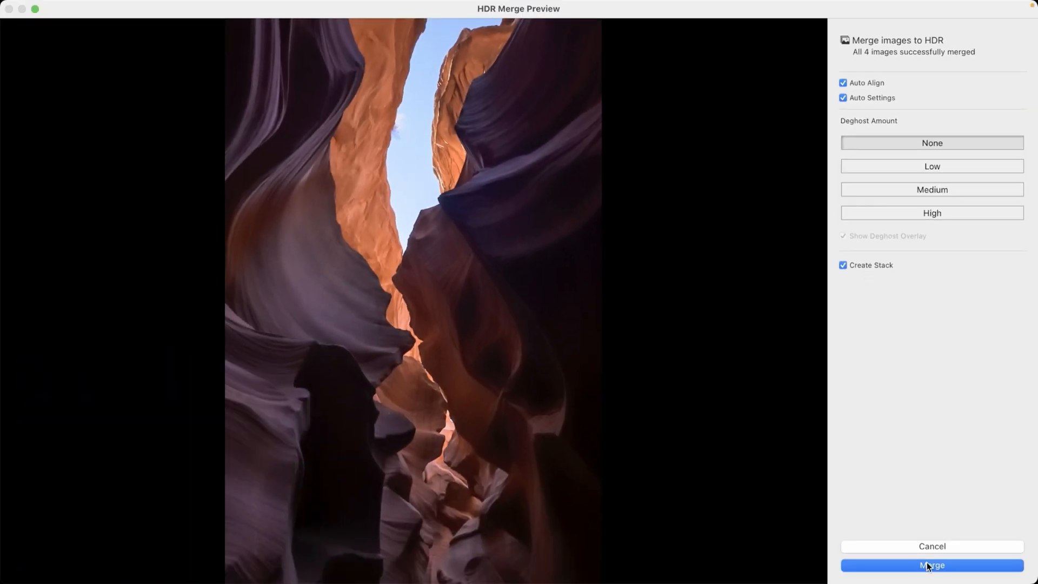
click(924, 564)
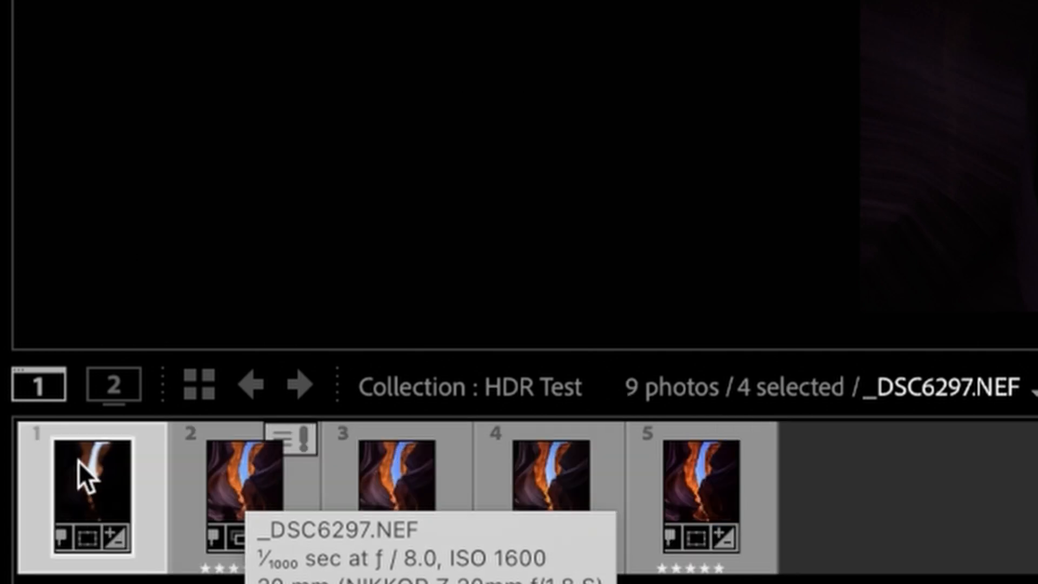
Select the new merged HDR image in the filmstrip and leave its stack of source exposures expanded
click(90, 466)
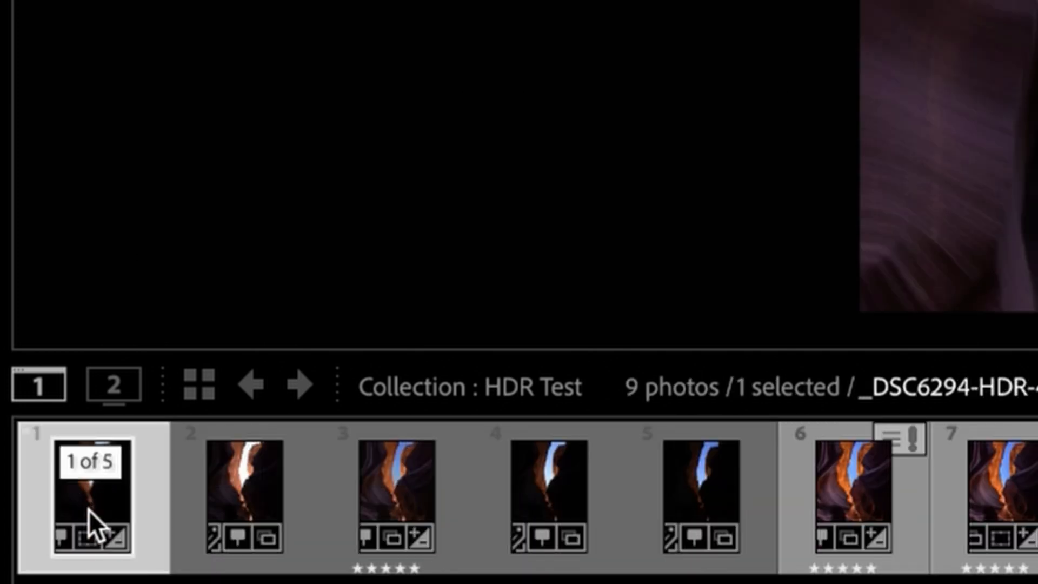
click(92, 475)
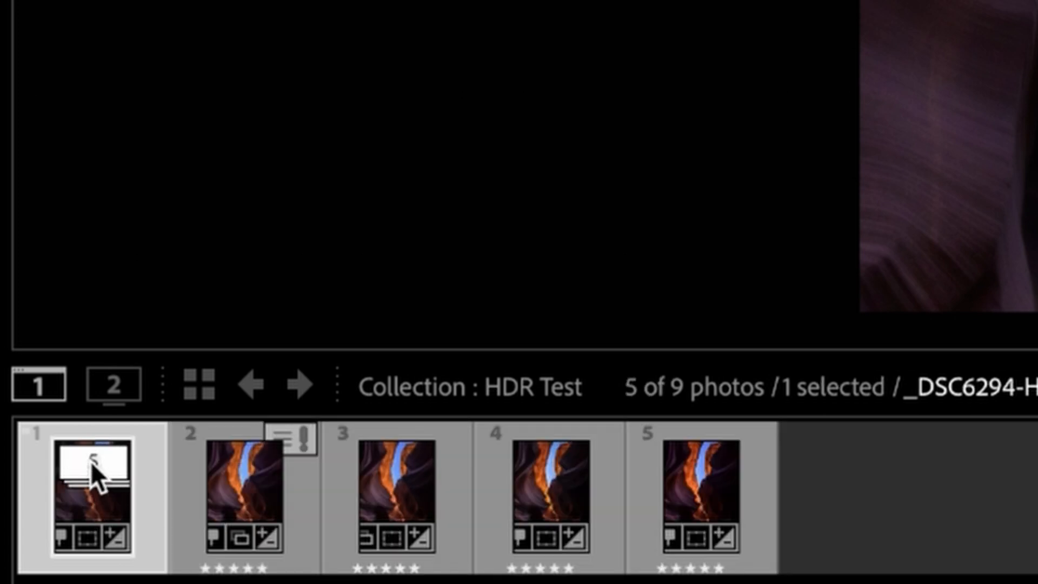
click(91, 461)
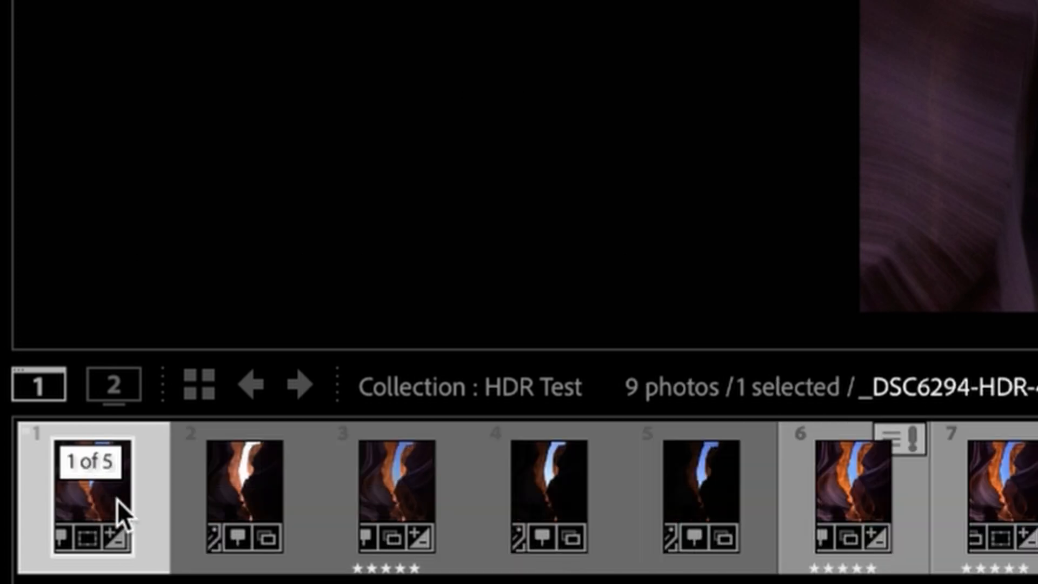
click(105, 468)
click(99, 465)
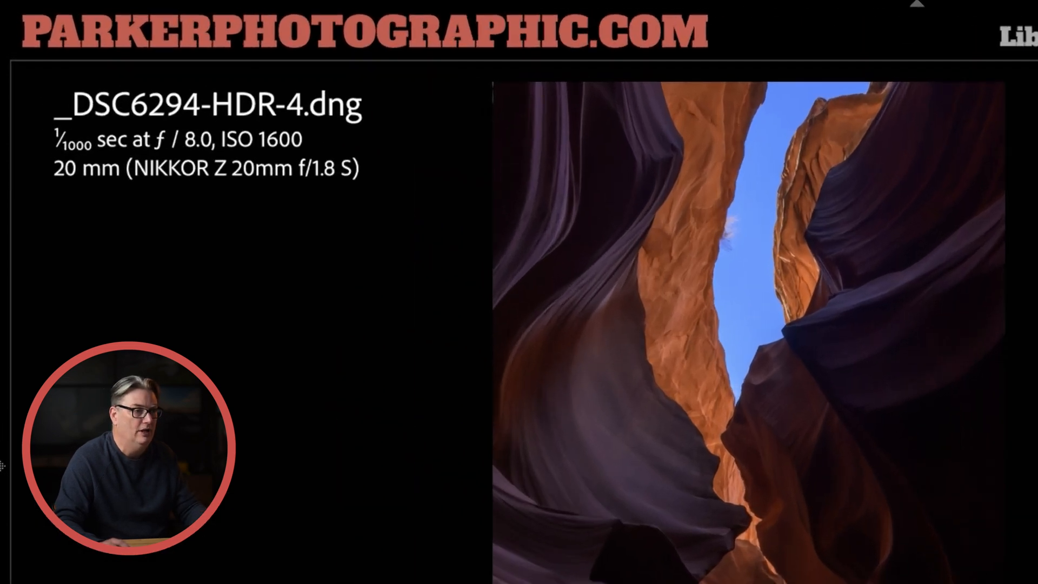
Try to enlarge the crop of _DSC6294-HDR-4.dng outward from its upper-left corner, and undo the change
click(904, 76)
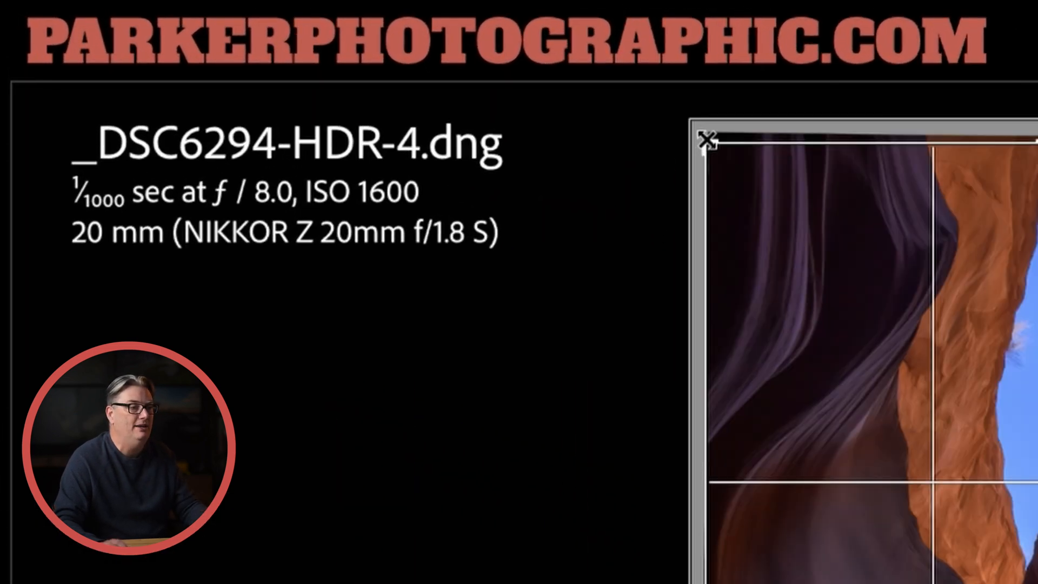
drag(705, 141, 670, 107)
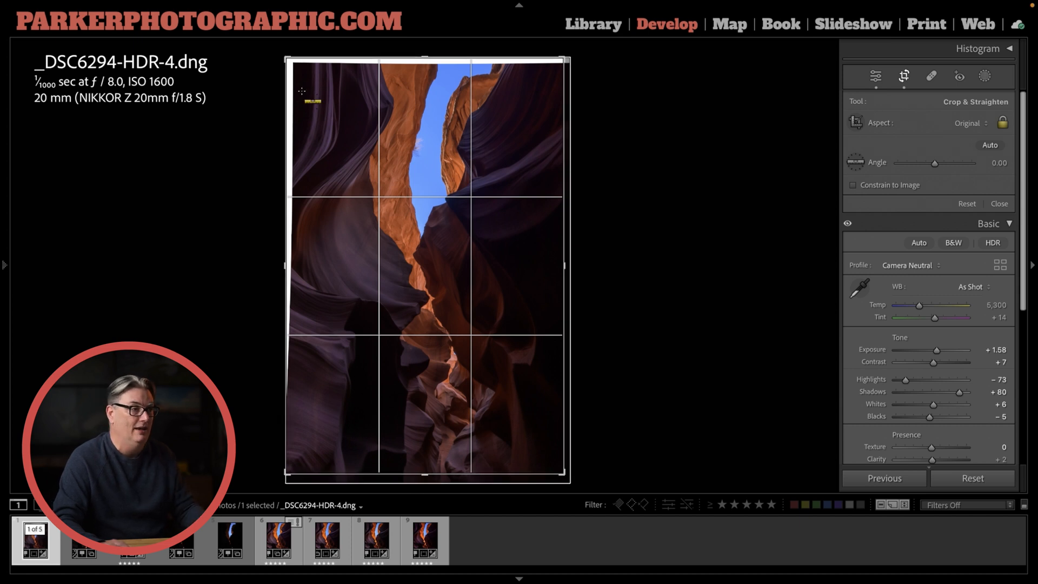
key(ctrl+z)
key(r)
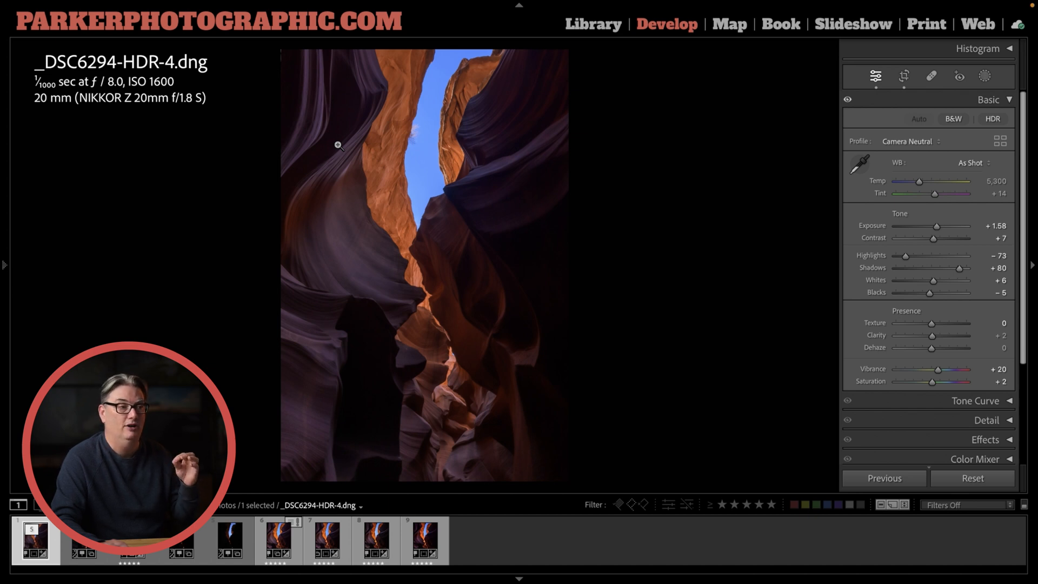
View the edited HDR versions one after another: _DSC6294-HDR.dng, Copy 1 and Copy 2
click(350, 540)
click(377, 539)
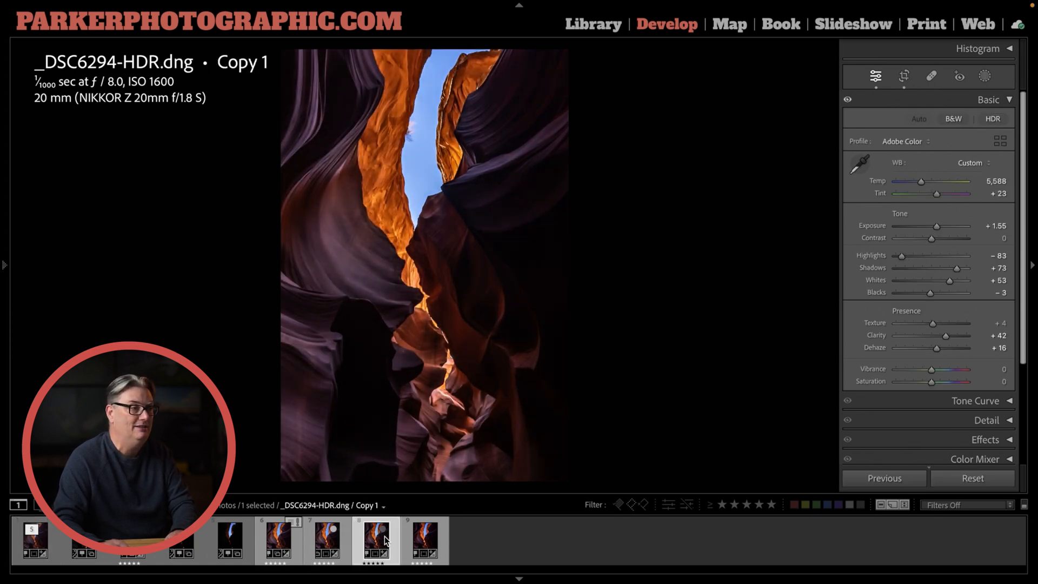
click(426, 539)
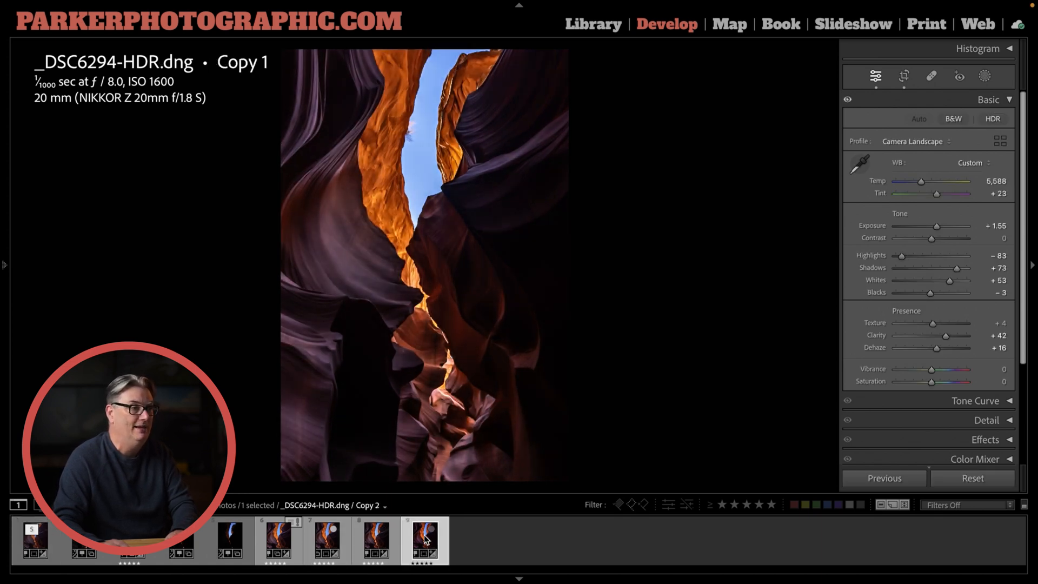
click(372, 535)
click(336, 536)
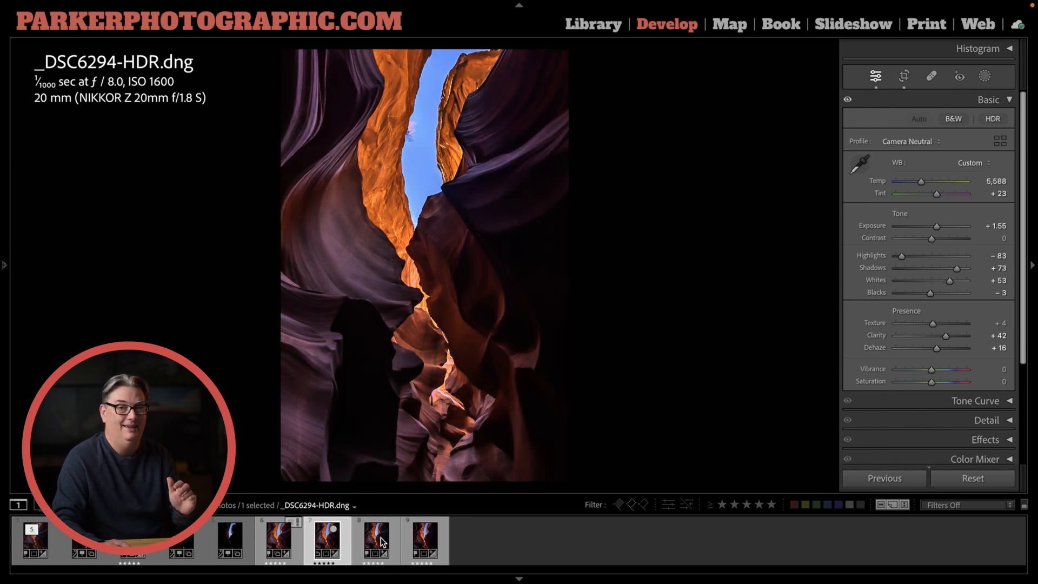
Compare _DSC6294-HDR.dng with Copy 1, and survey both together with Copy 2 with the side panels hidden
ctrl+click(380, 537)
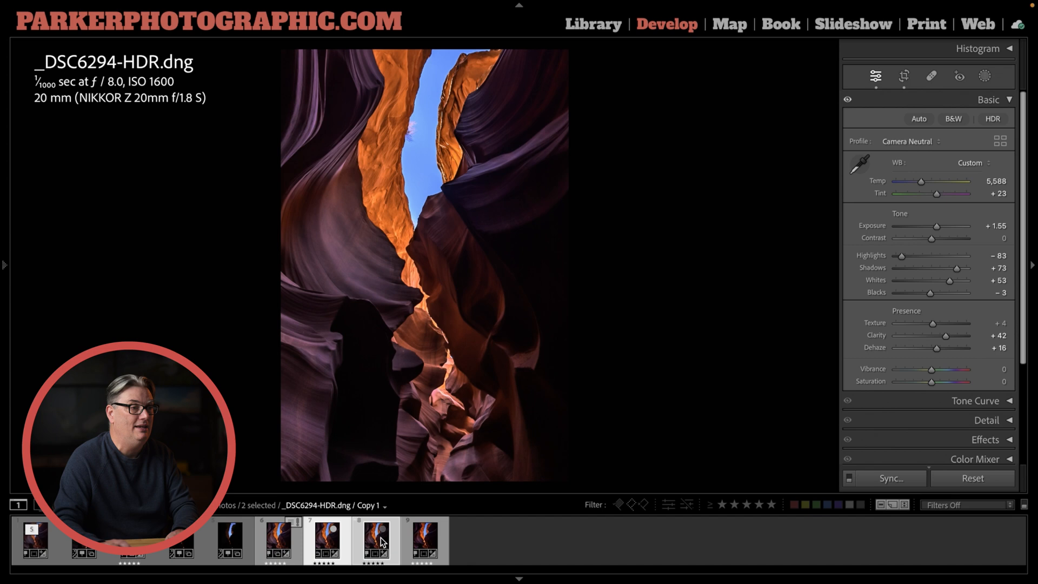
key(c)
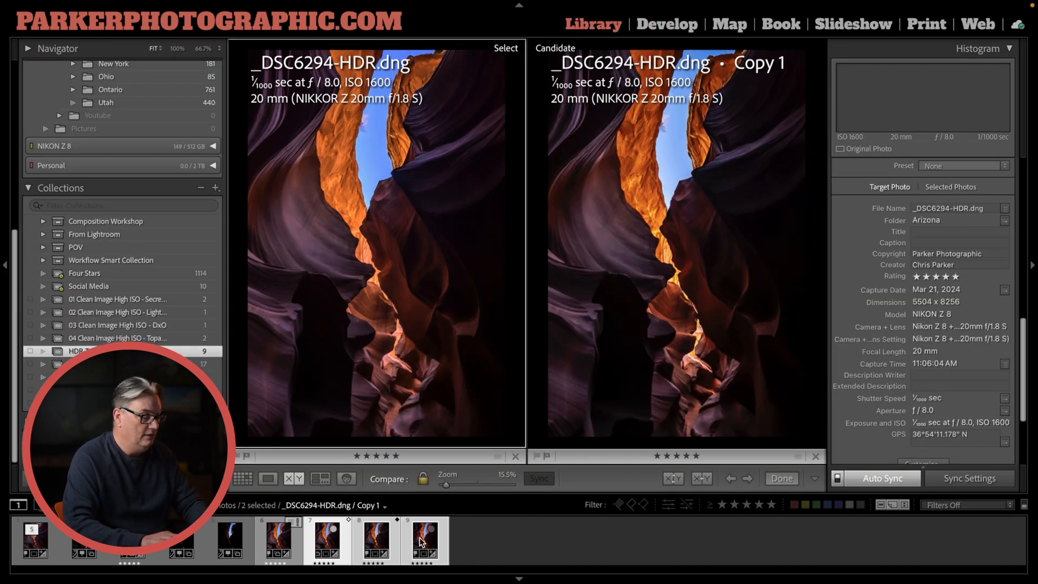
ctrl+click(421, 540)
key(n)
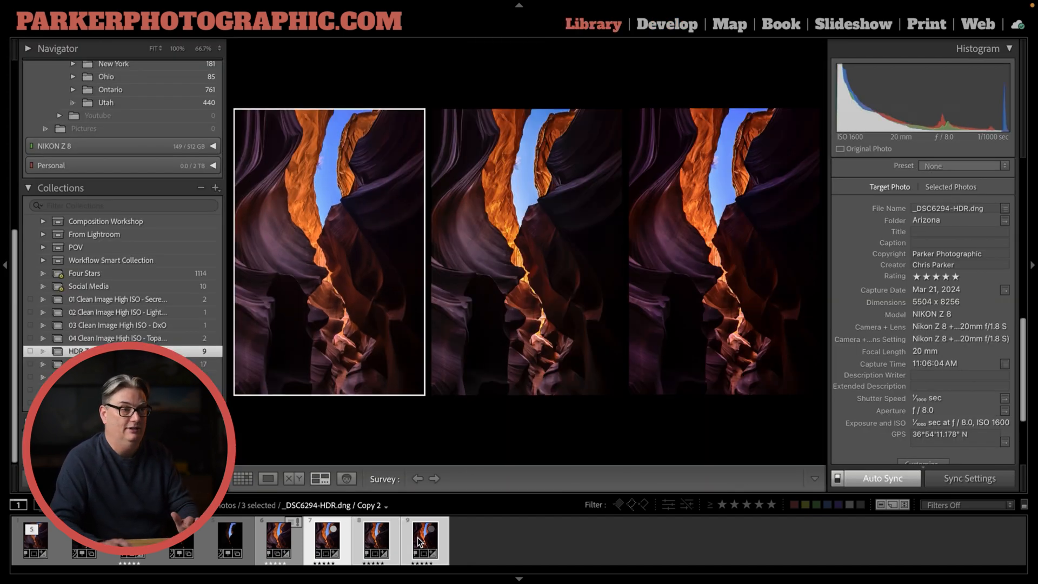
key(Tab)
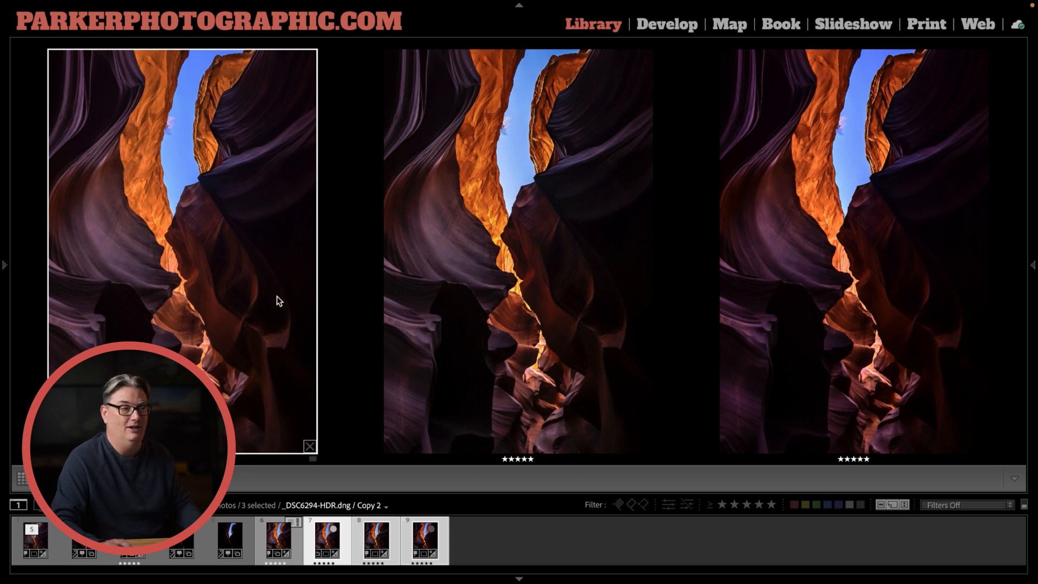
Remove Copy 2 from the survey and compare _DSC6294-HDR.dng side by side with the virtual copies
ctrl+click(391, 532)
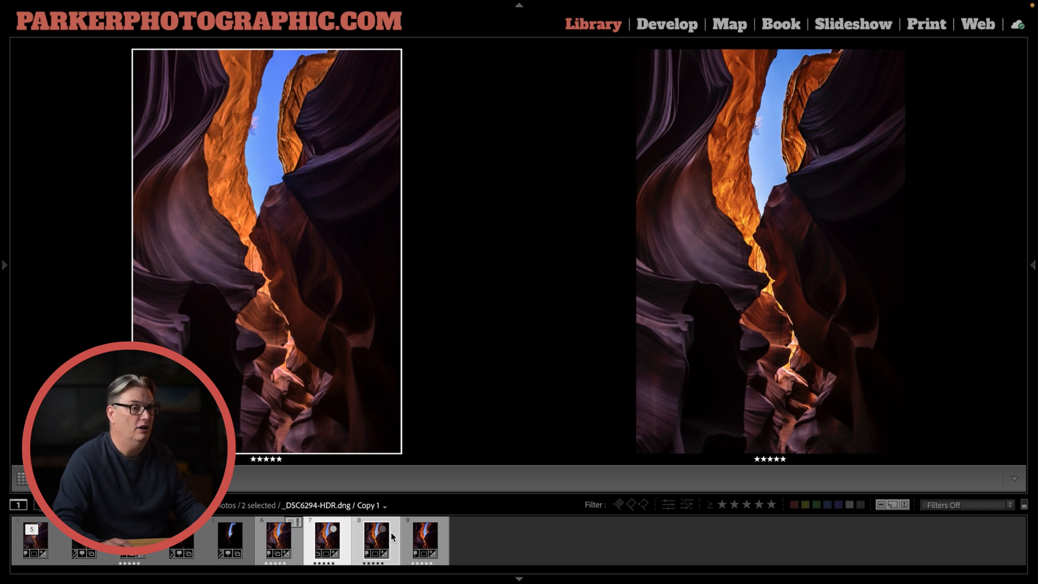
key(c)
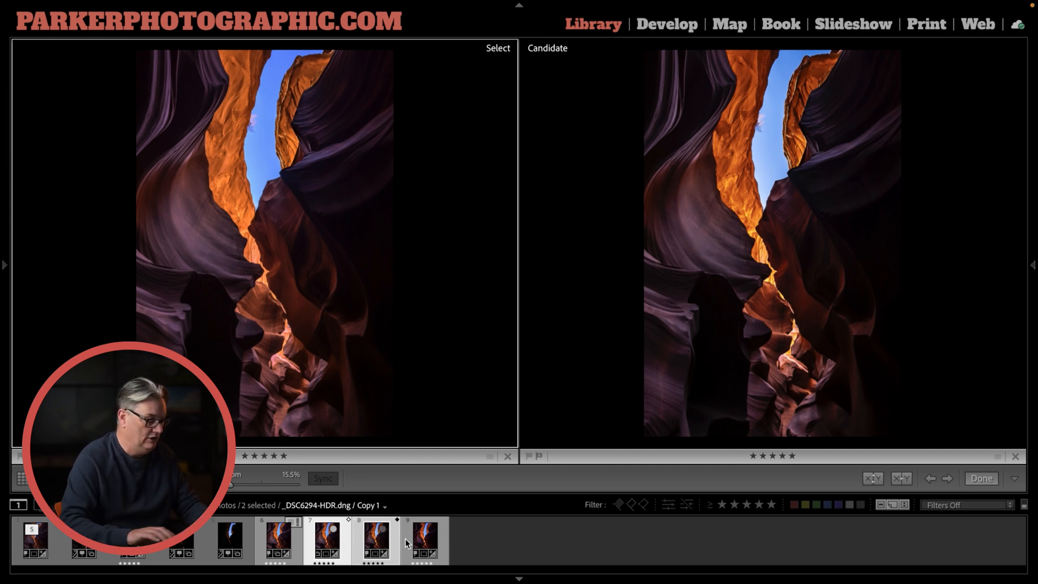
super+click(408, 538)
super+click(375, 538)
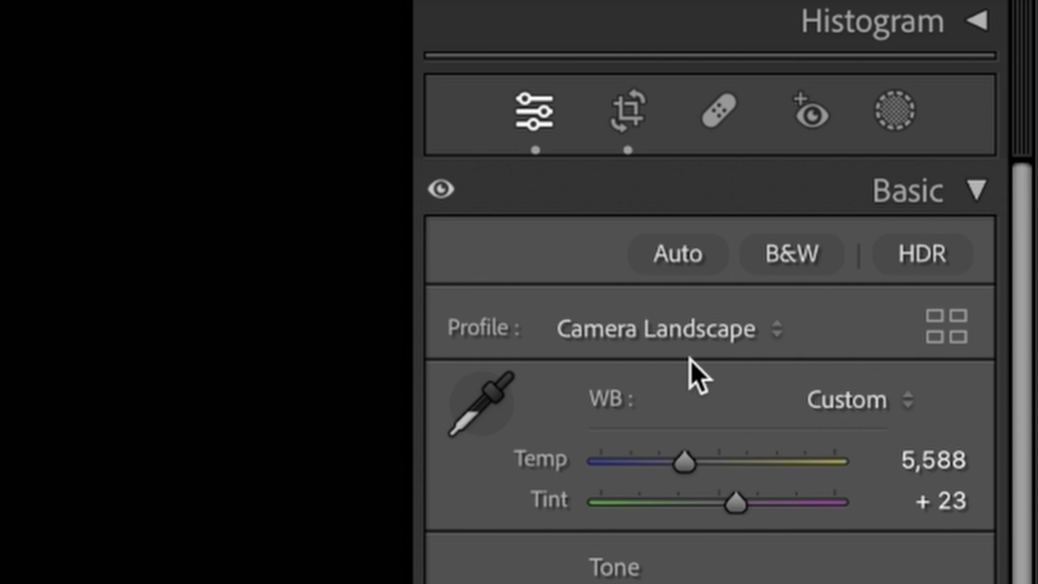
Review the available profiles for Copy 2 of the HDR image and keep Camera Landscape
click(568, 334)
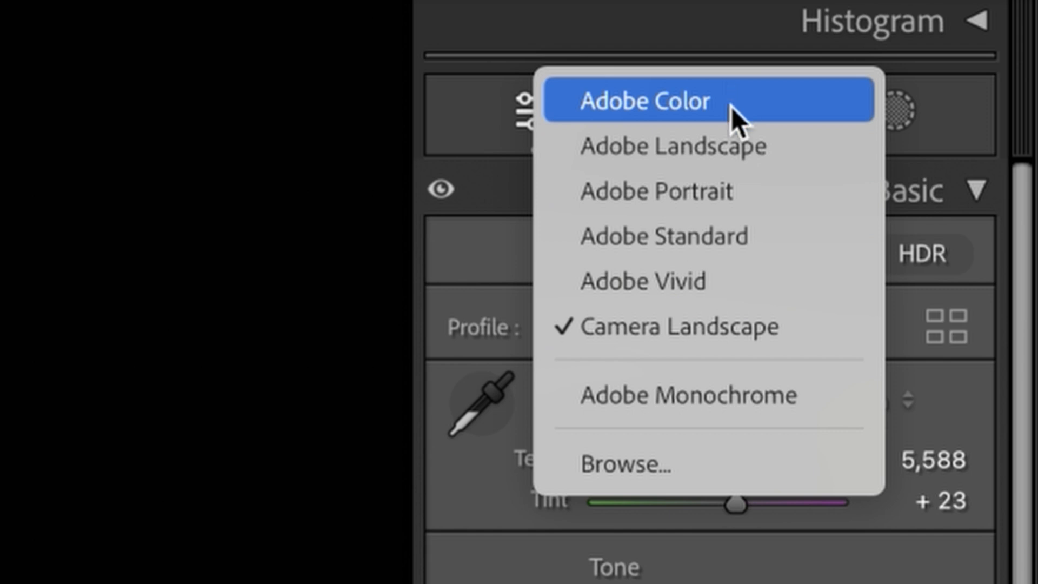
click(733, 330)
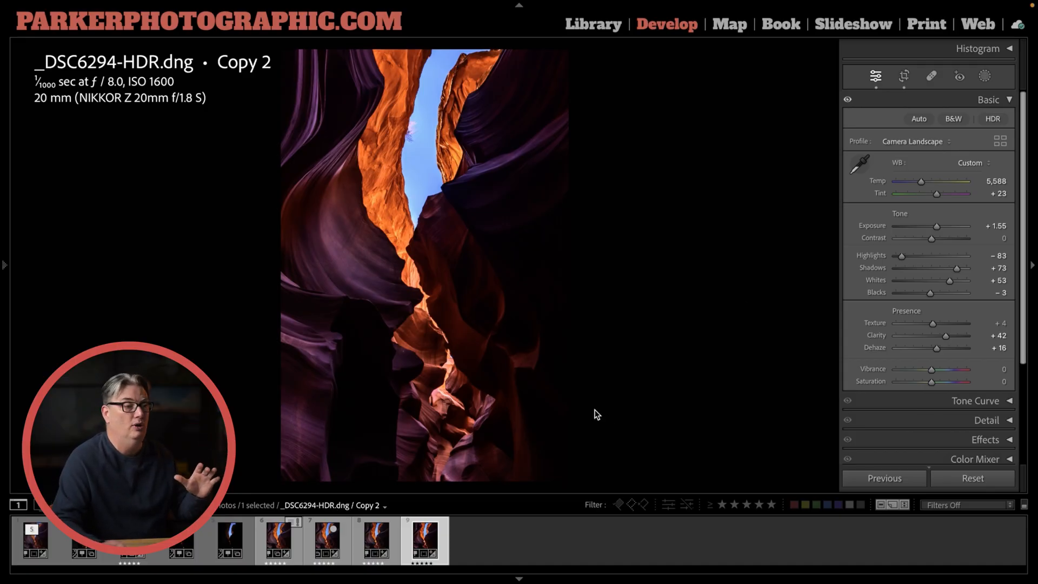
Select the Camera Neutral version of the HDR image and reset its Contrast, Vibrance and Saturation to 0
click(348, 542)
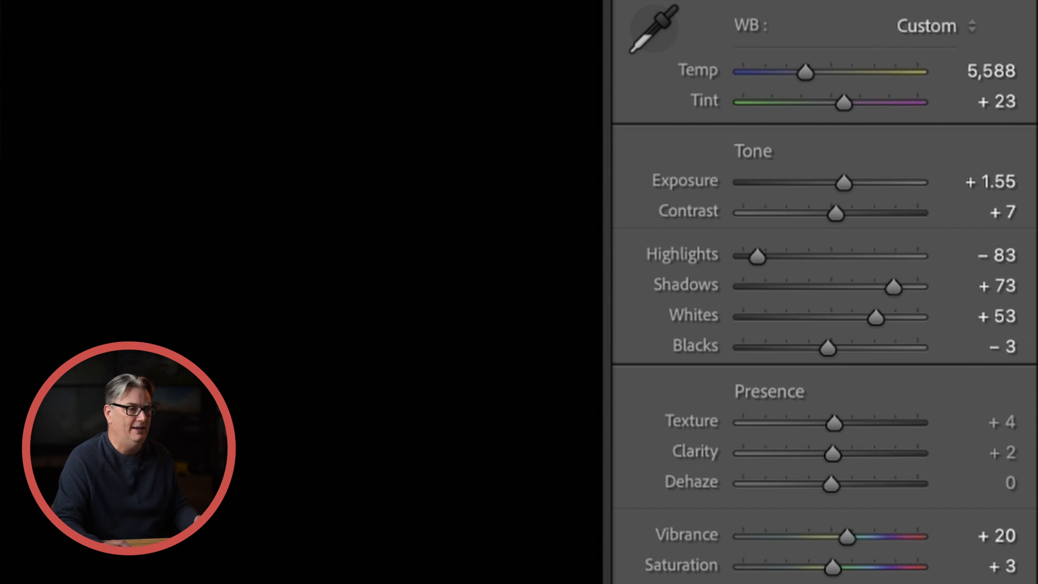
double_click(695, 212)
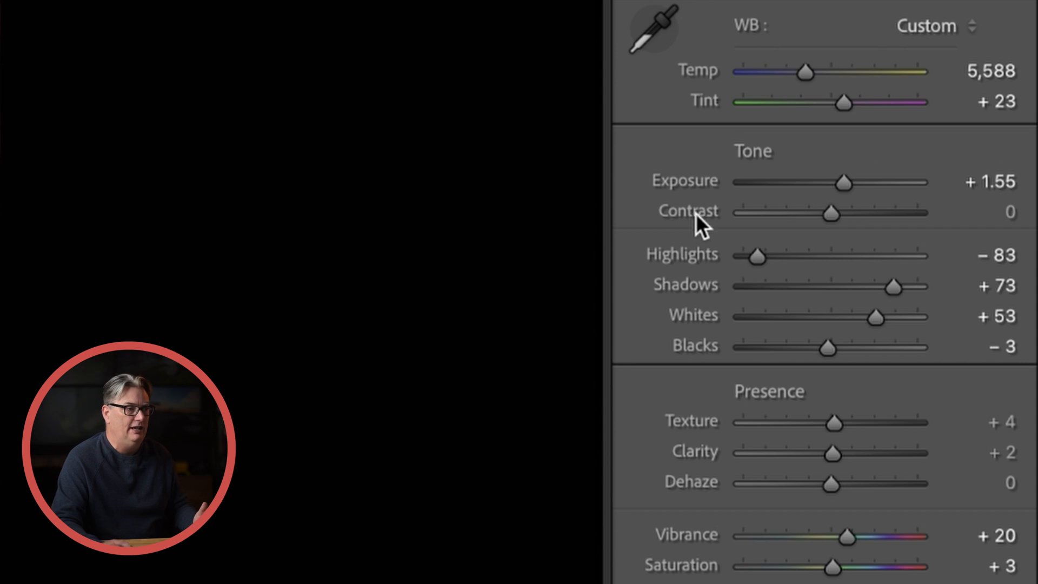
double_click(684, 530)
double_click(688, 562)
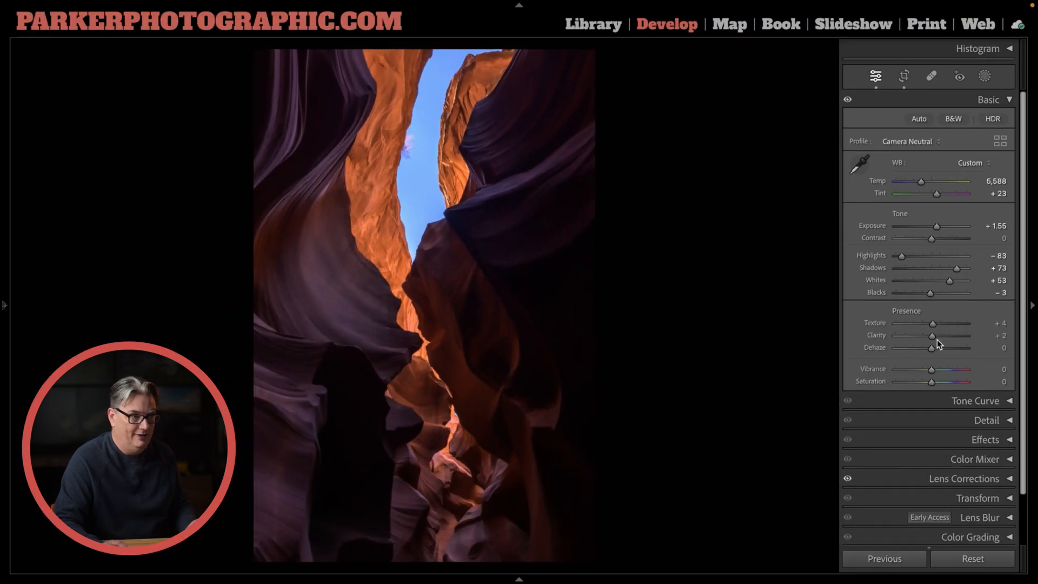
Set Clarity and Dehaze to +100 on the HDR image
drag(933, 336, 1000, 337)
drag(933, 349, 1000, 351)
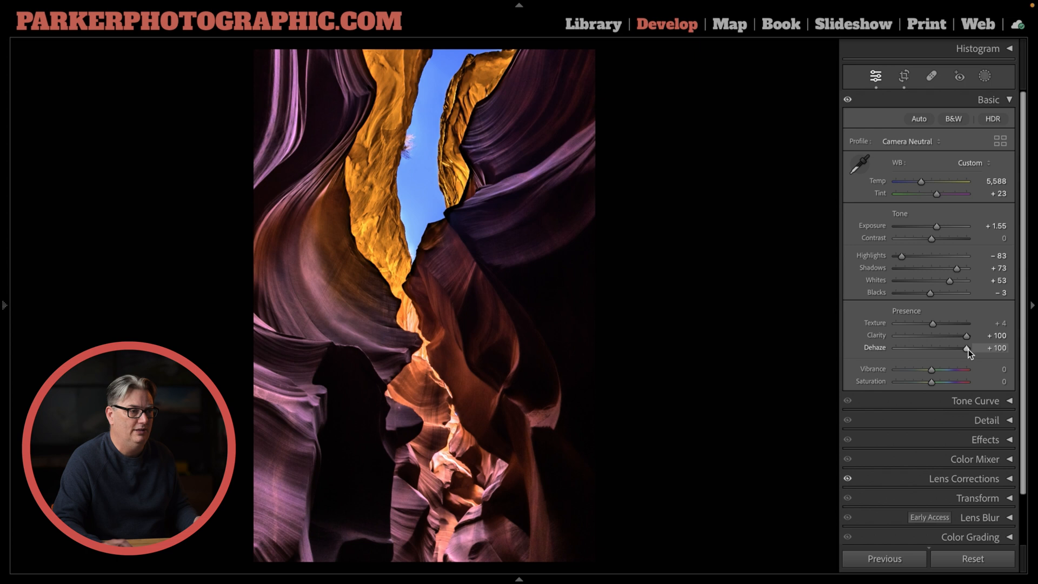
Undo the last Dehaze and Clarity increases on the HDR image
key(ctrl+z)
key(ctrl+z)
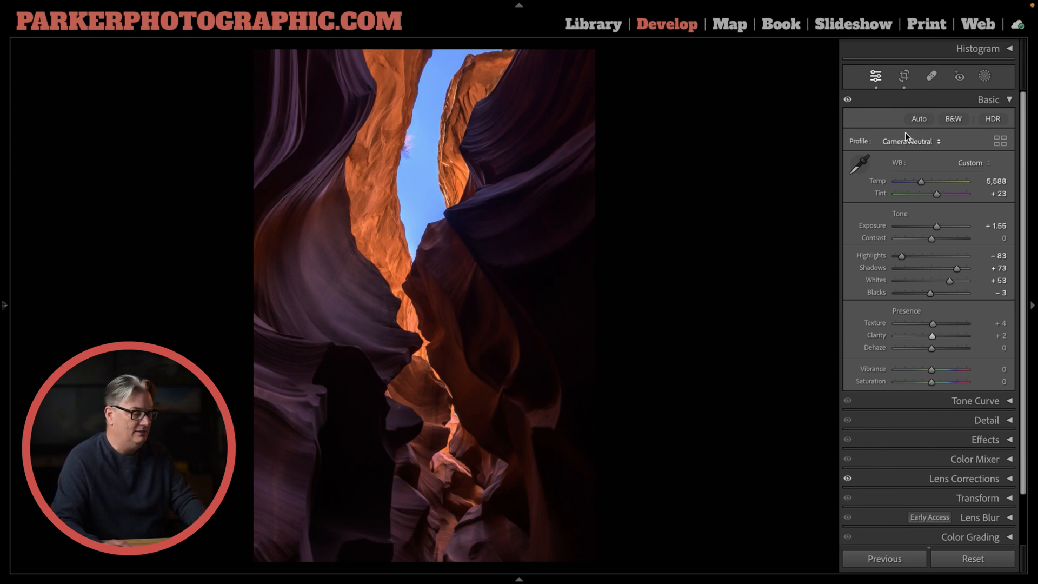
Try a brush mask over the shadowed right-hand canyon wall, undo it, and leave masking after starting a background mask
click(984, 77)
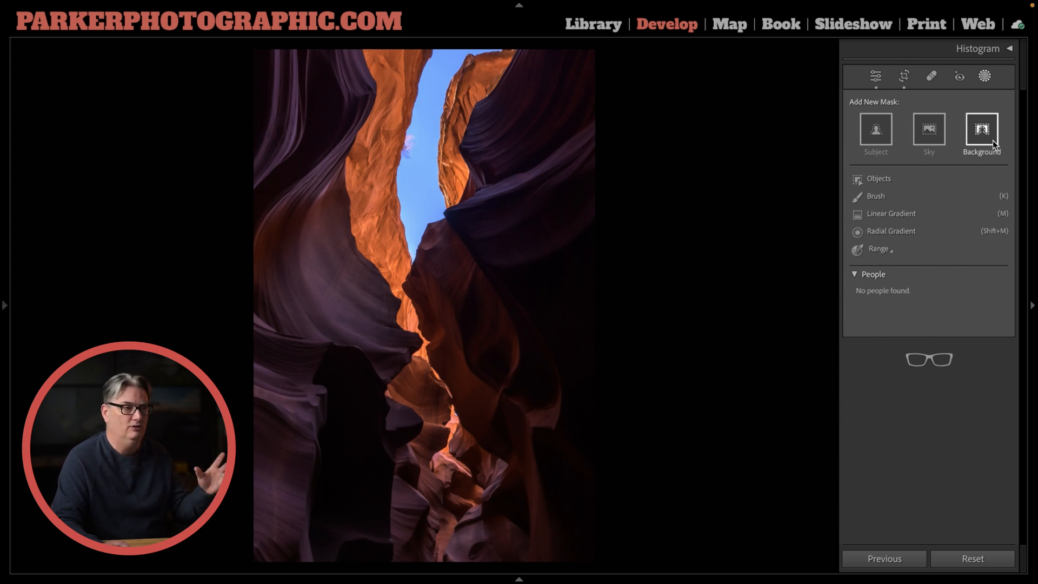
click(888, 197)
mouse_move(514, 185)
mouse_down()
mouse_move(485, 121)
mouse_move(528, 65)
mouse_move(487, 146)
mouse_move(475, 201)
mouse_move(436, 247)
mouse_move(429, 280)
mouse_move(467, 399)
mouse_move(538, 448)
mouse_up()
key(ctrl+z)
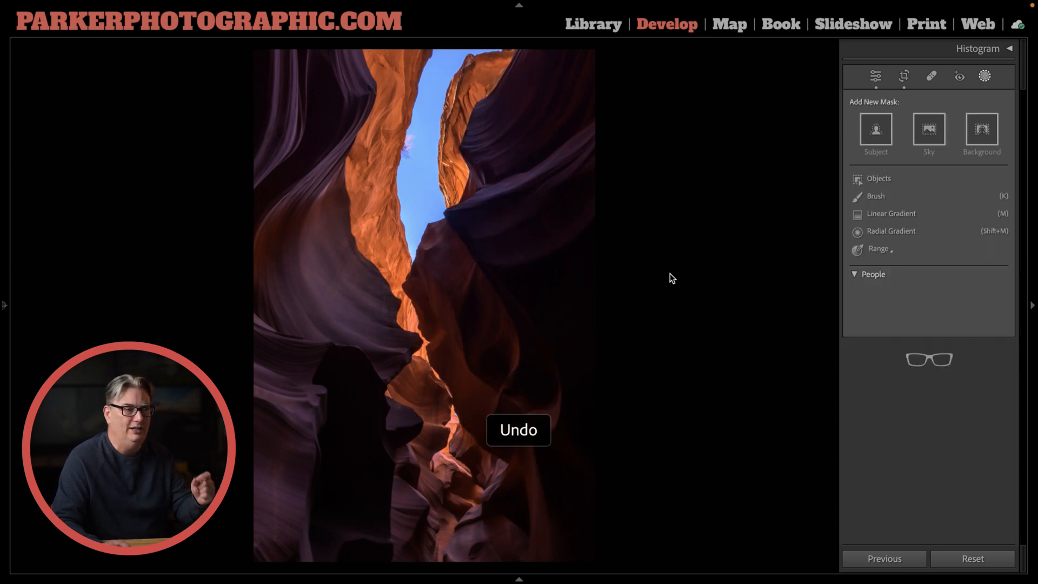
click(982, 126)
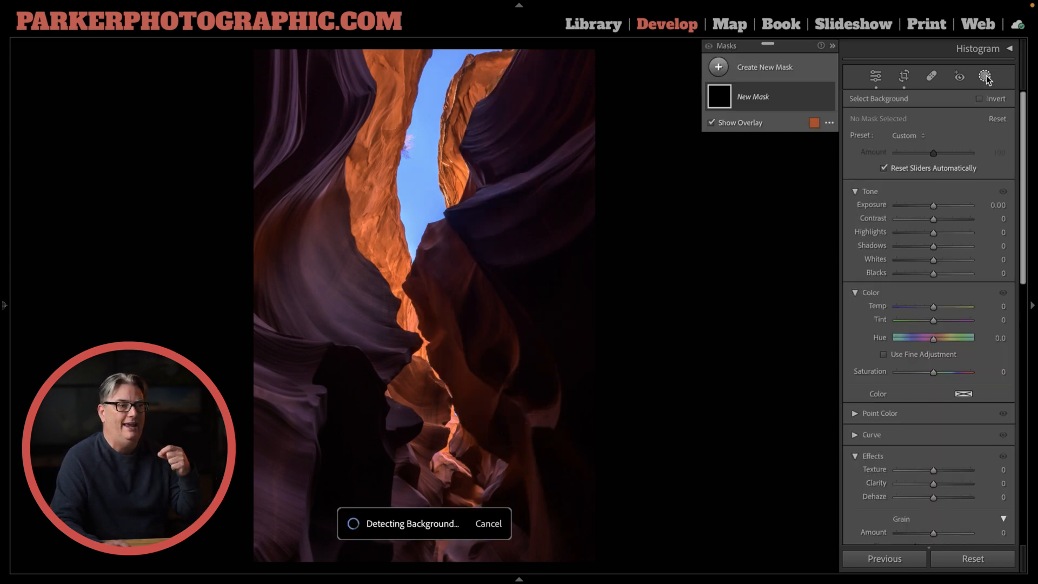
click(984, 77)
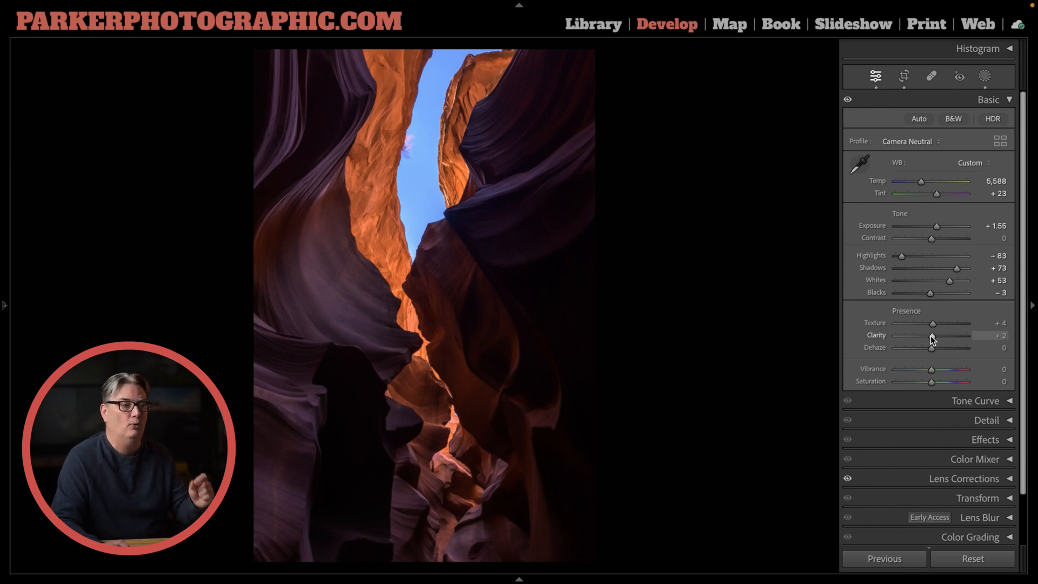
Set Clarity to +38 and Dehaze to +17 on the HDR image, undoing a trial Whites increase to +65
mouse_move(931, 335)
mouse_down()
mouse_move(953, 337)
mouse_move(943, 336)
mouse_up()
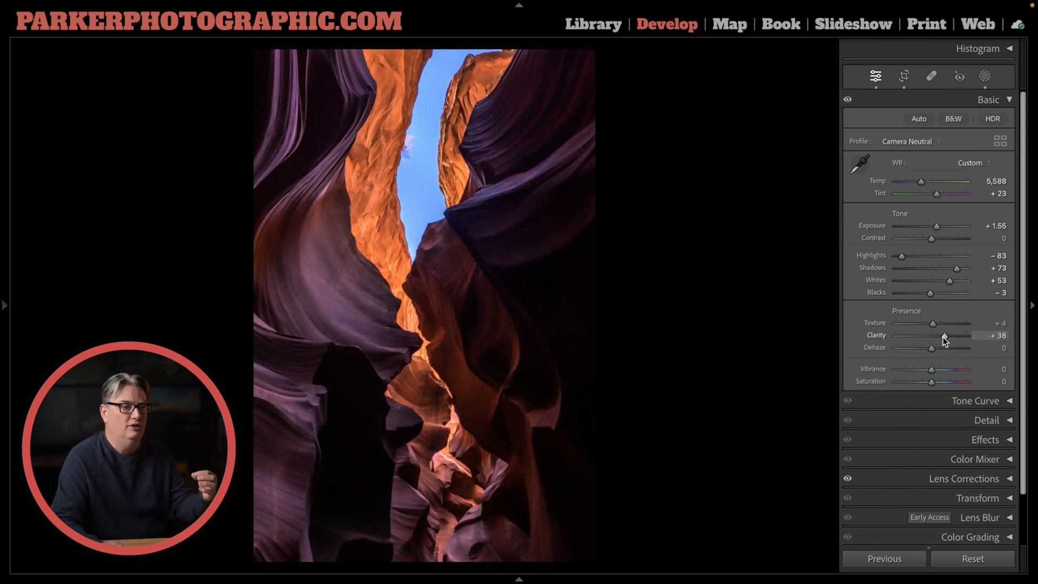
drag(949, 282, 954, 279)
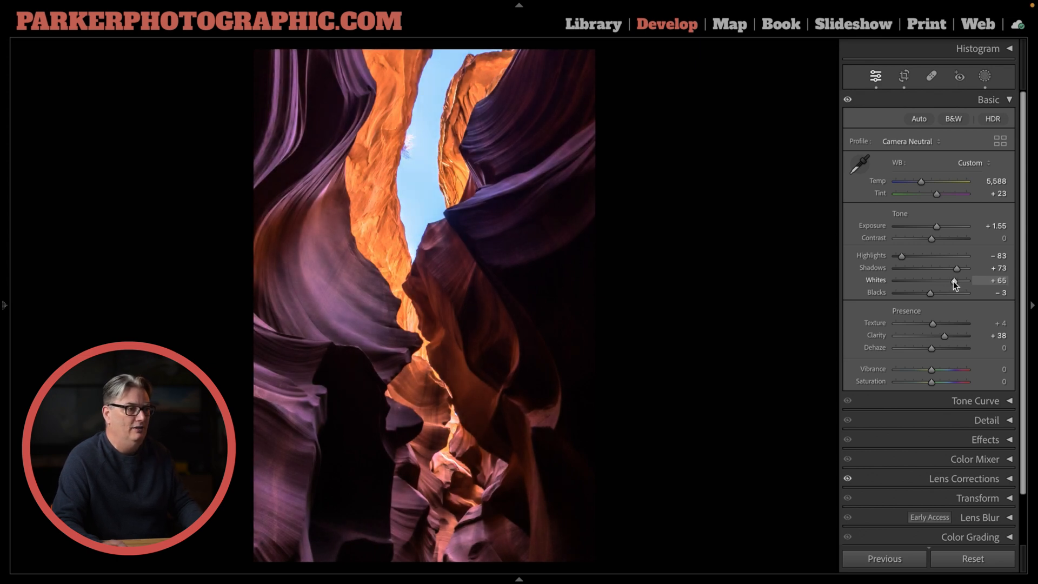
key(ctrl+z)
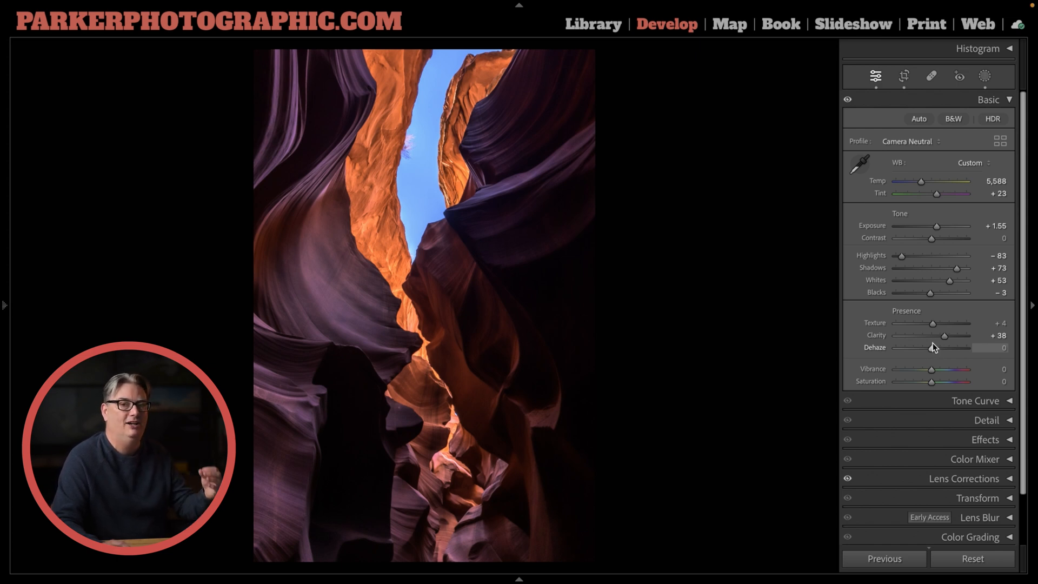
mouse_move(930, 347)
mouse_down()
mouse_move(954, 350)
mouse_move(936, 347)
mouse_up()
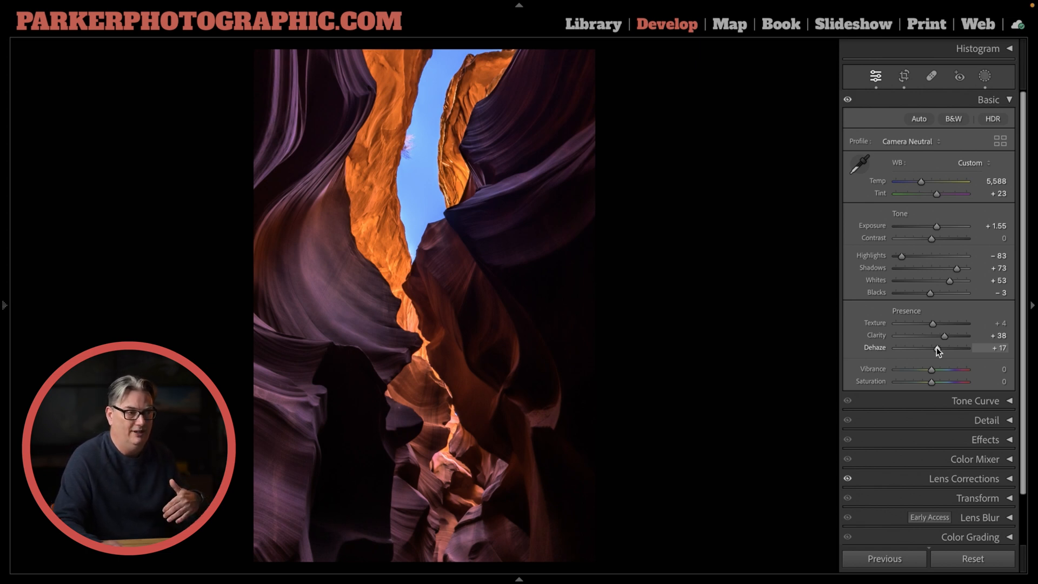
drag(942, 336, 942, 335)
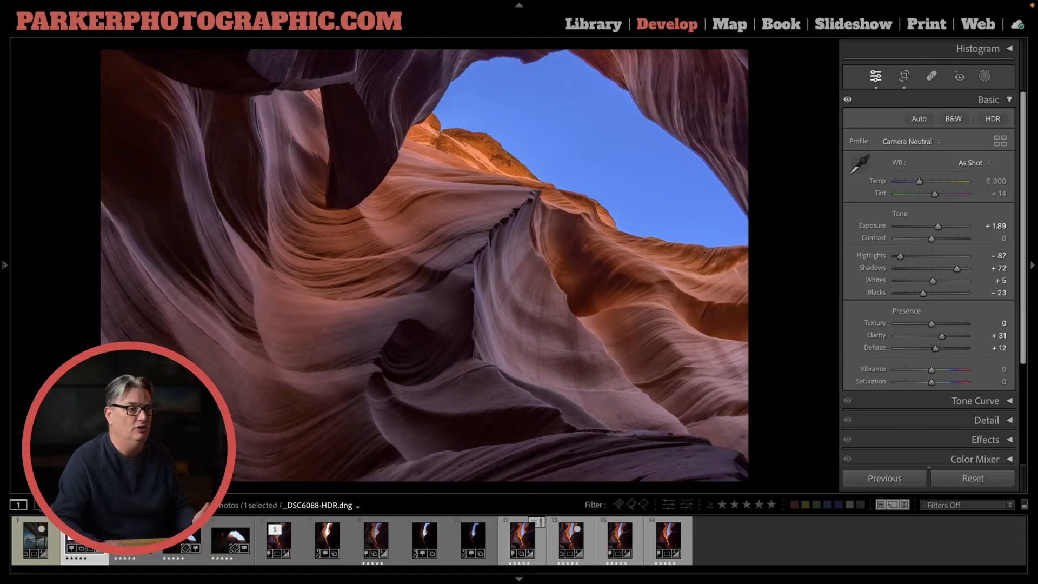
Look through the bracketed source exposures of _DSC6088-HDR.dng and return to the merged image
key(Right)
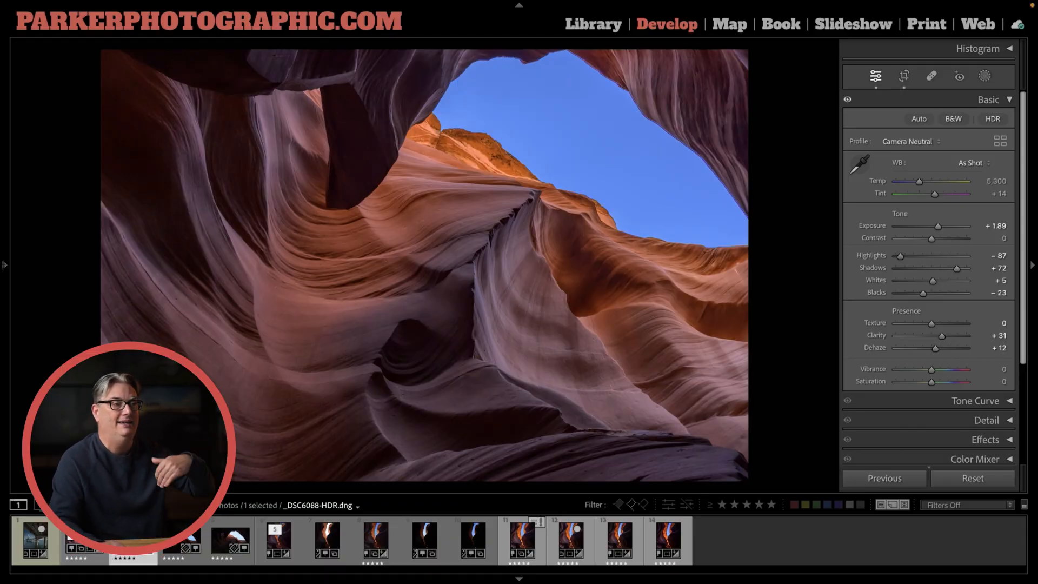
key(Right)
key(Right)
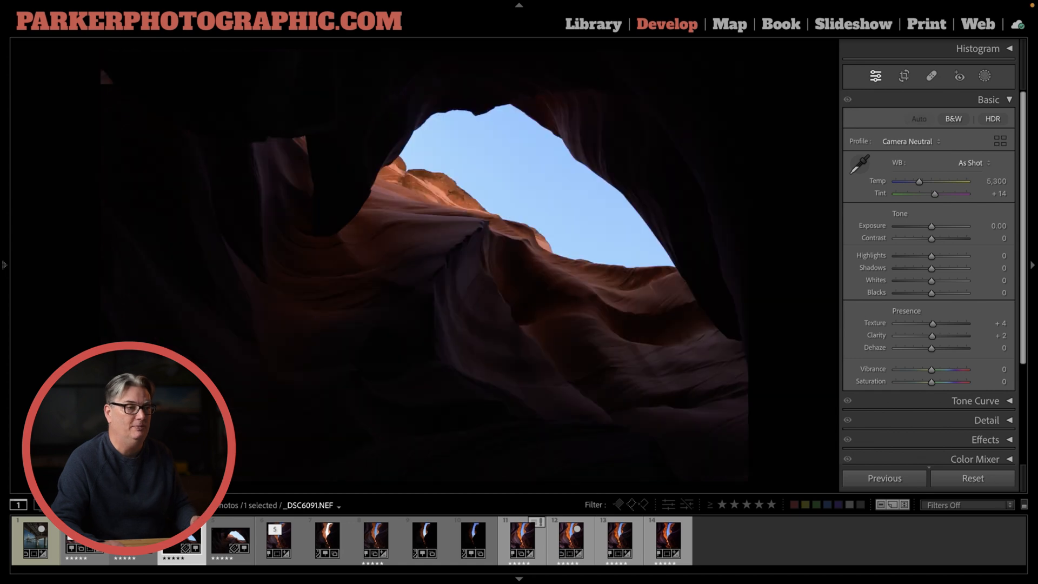
key(Left)
key(Left)
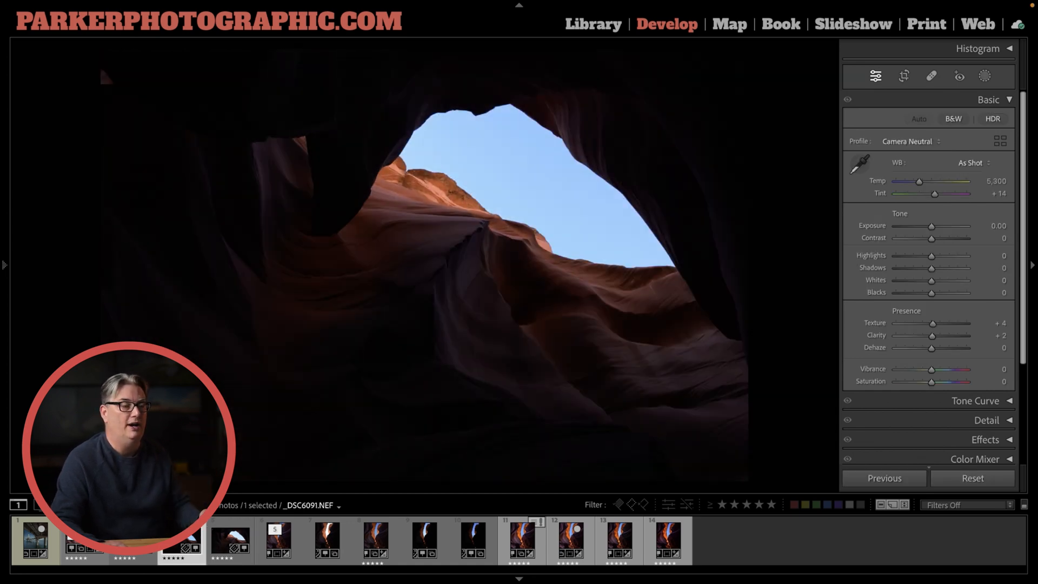
key(Left)
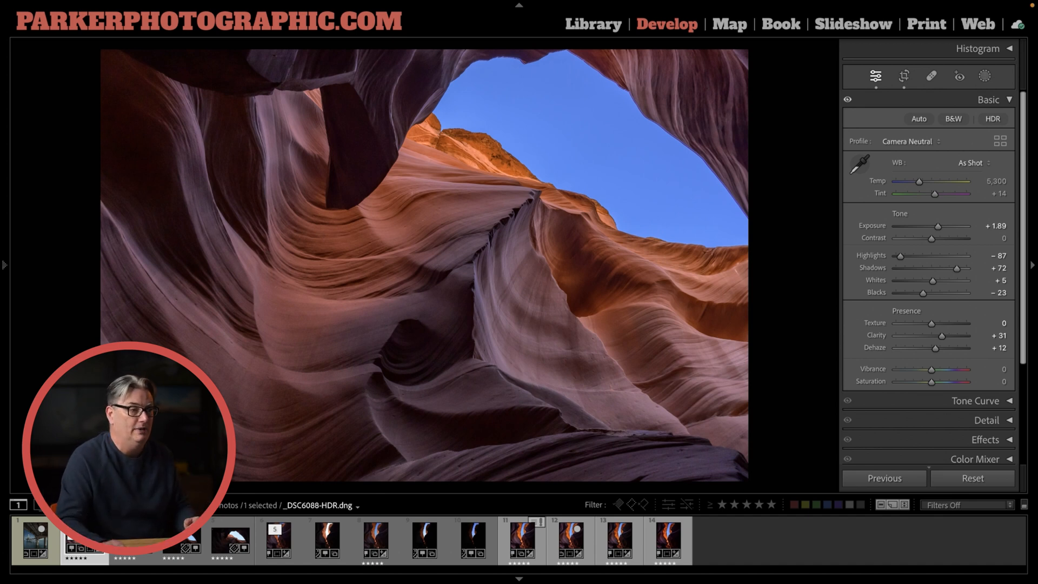
Zoom in on the tower in _DSC3158.NEF and review its file and exposure information overlays
key(Left)
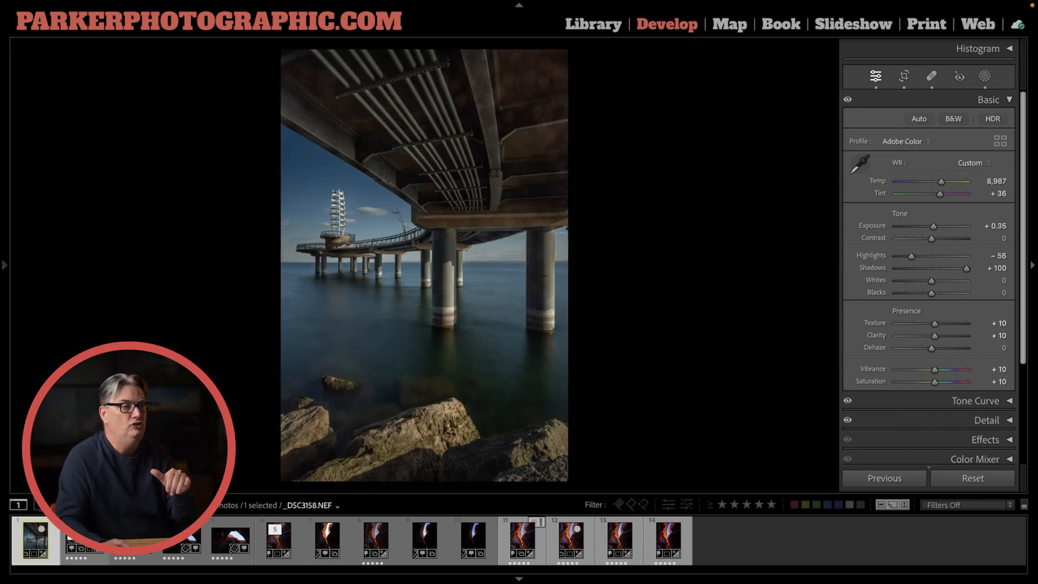
key(z)
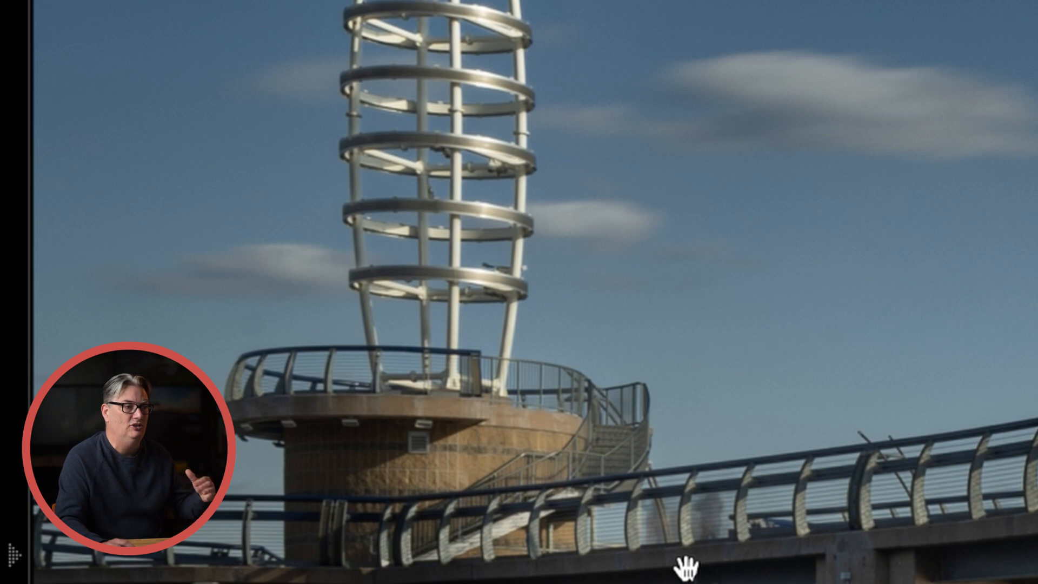
key(i)
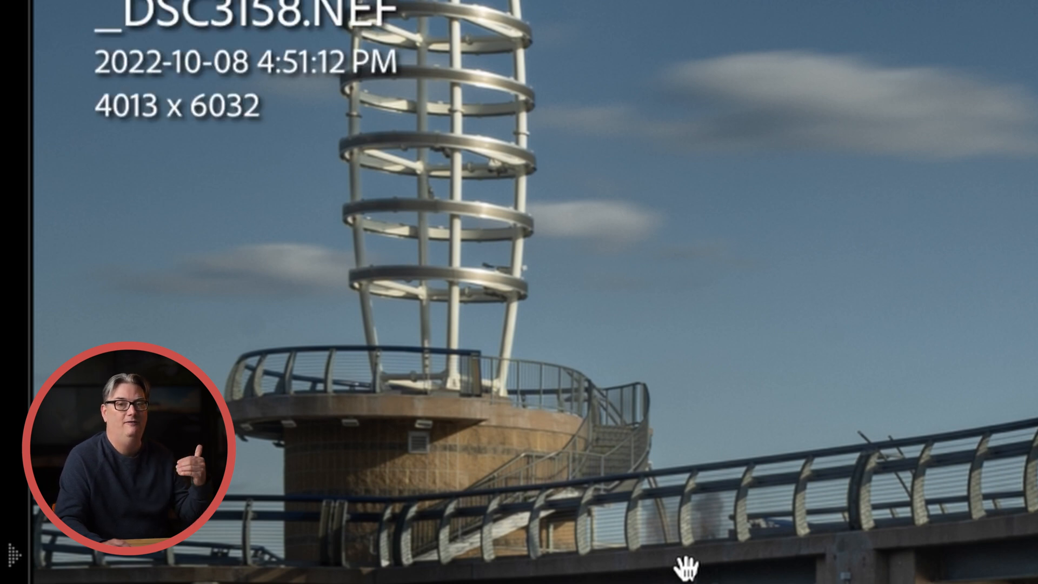
key(i)
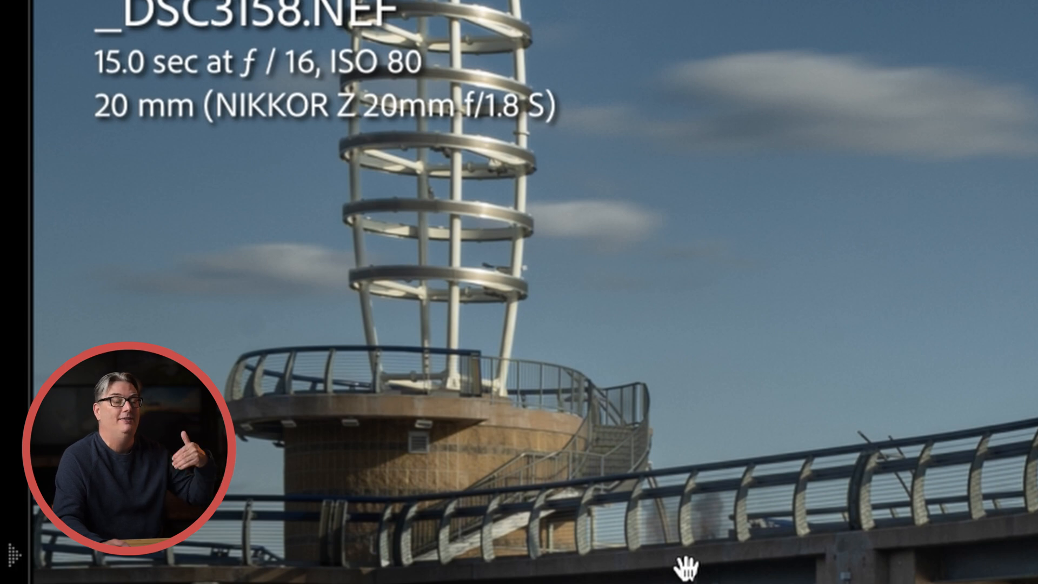
key(i)
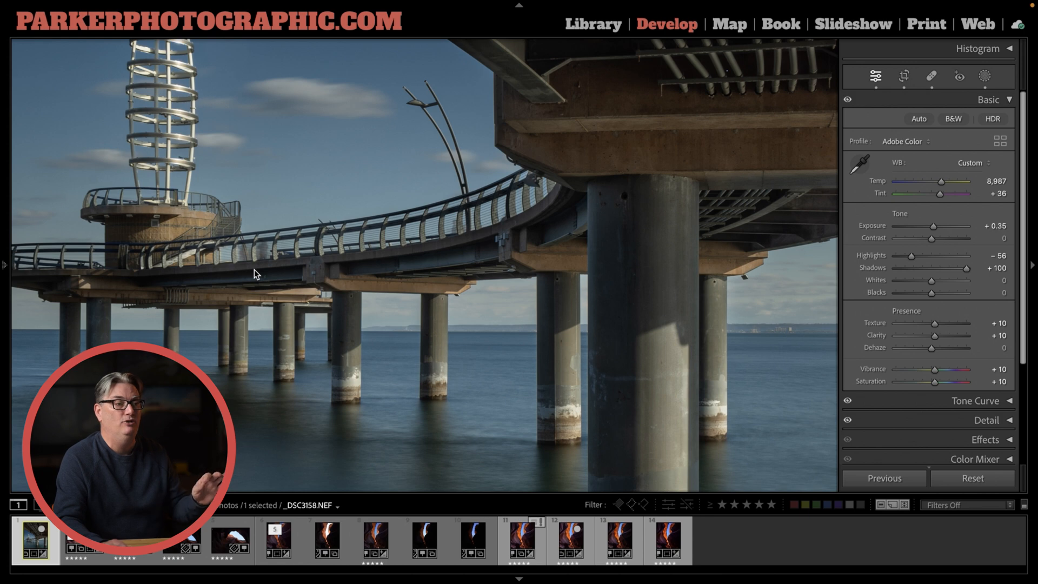
Return to _DSC6088-HDR.dng and examine the rock edges bordering the sky
key(Right)
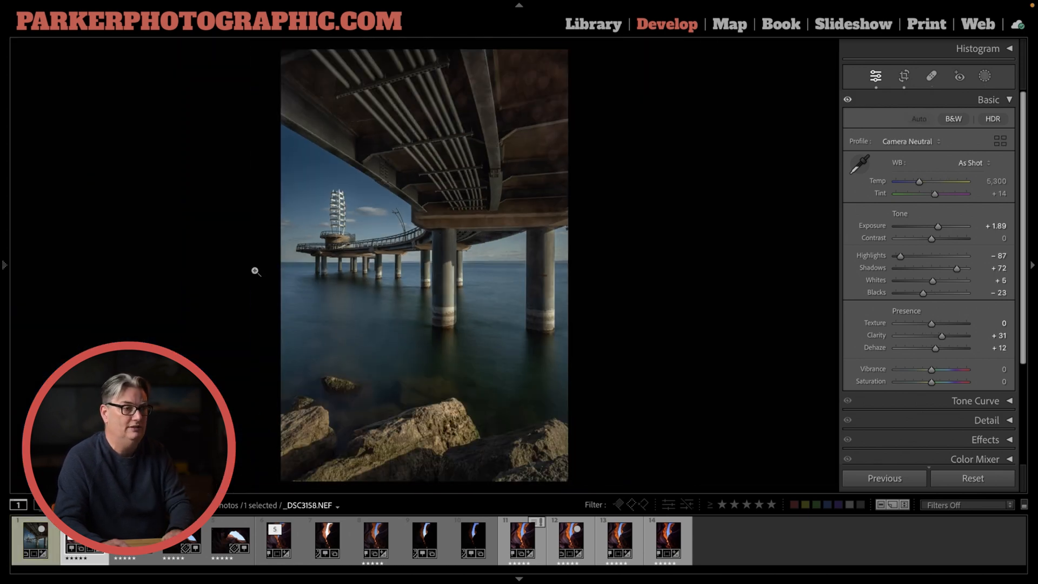
key(Right)
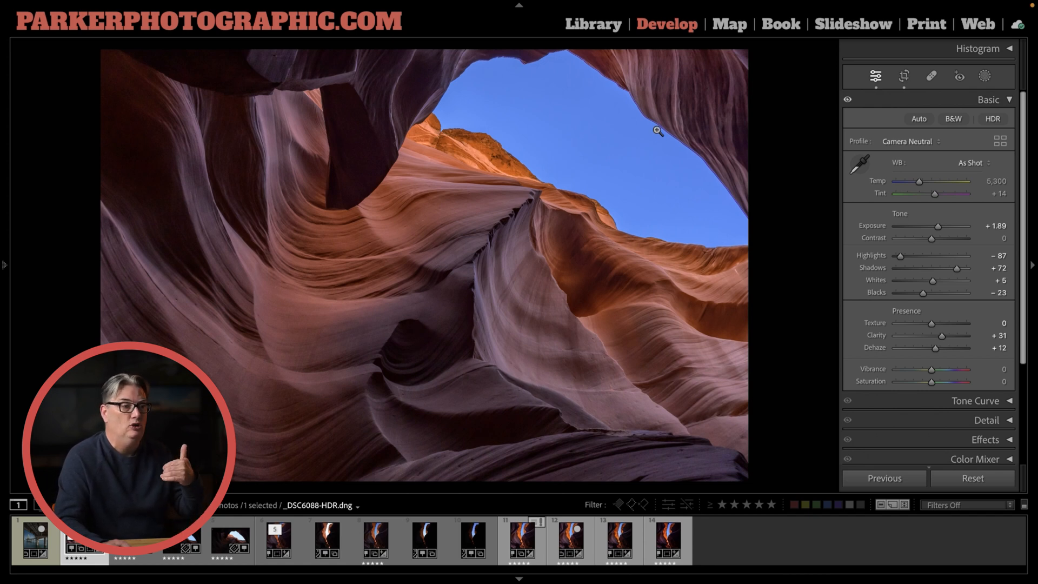
drag(657, 131, 602, 305)
drag(429, 127, 542, 188)
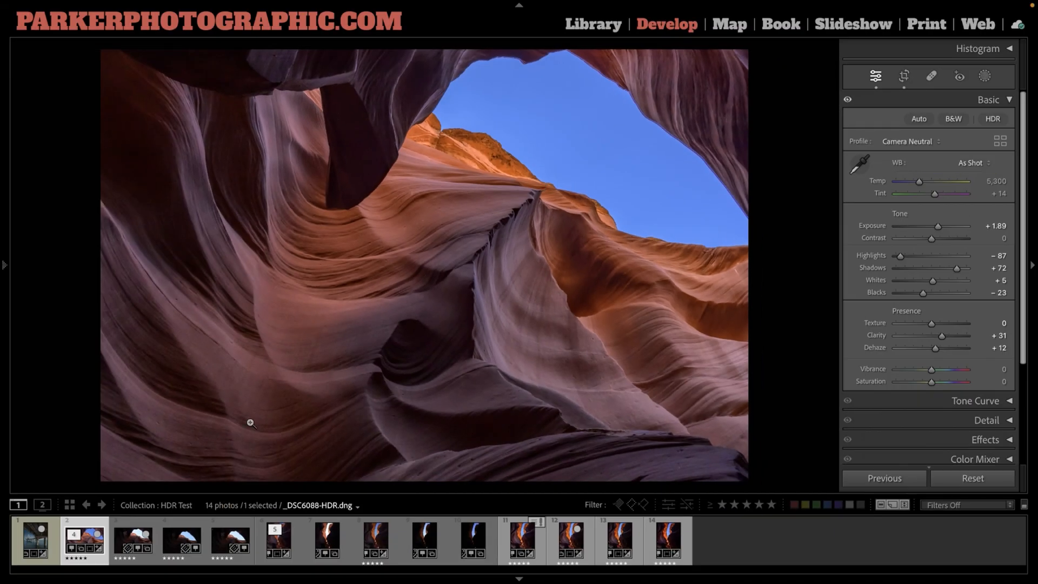
Select the three bracketed canyon exposures behind _DSC6088-HDR.dng and open them in the HDR merge preview
key(Right)
key(shift+Right)
key(shift+Right)
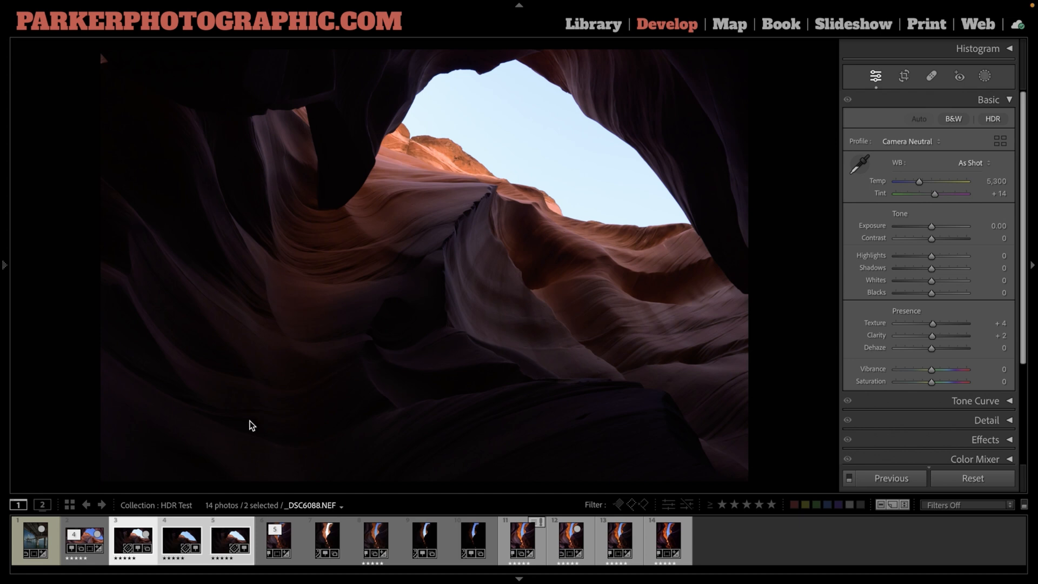
right_click(226, 530)
mouse_move(292, 254)
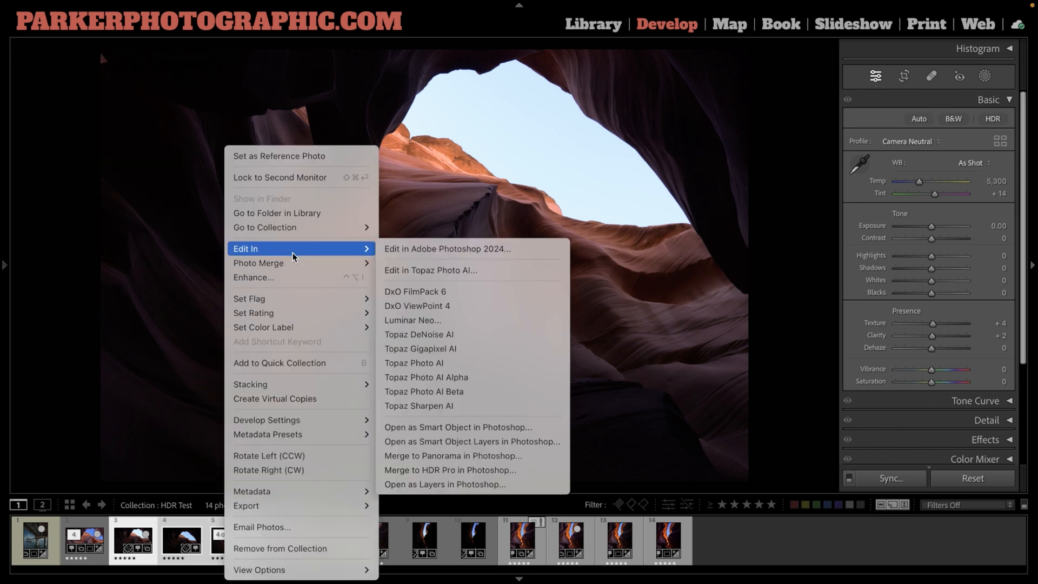
click(405, 262)
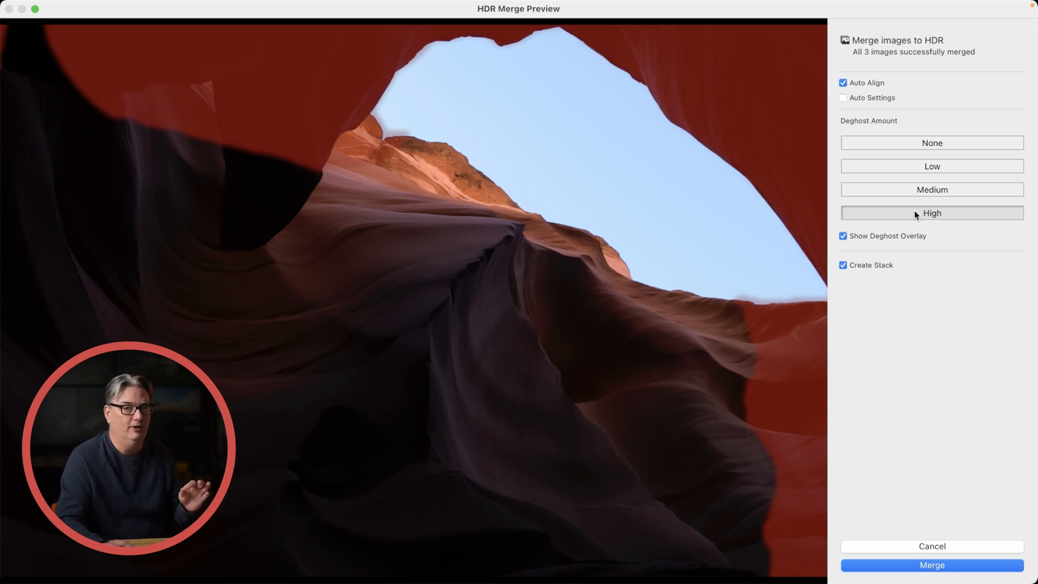
Preview Low and Medium deghosting, and merge the three exposures with High deghosting and Auto Settings enabled
click(908, 168)
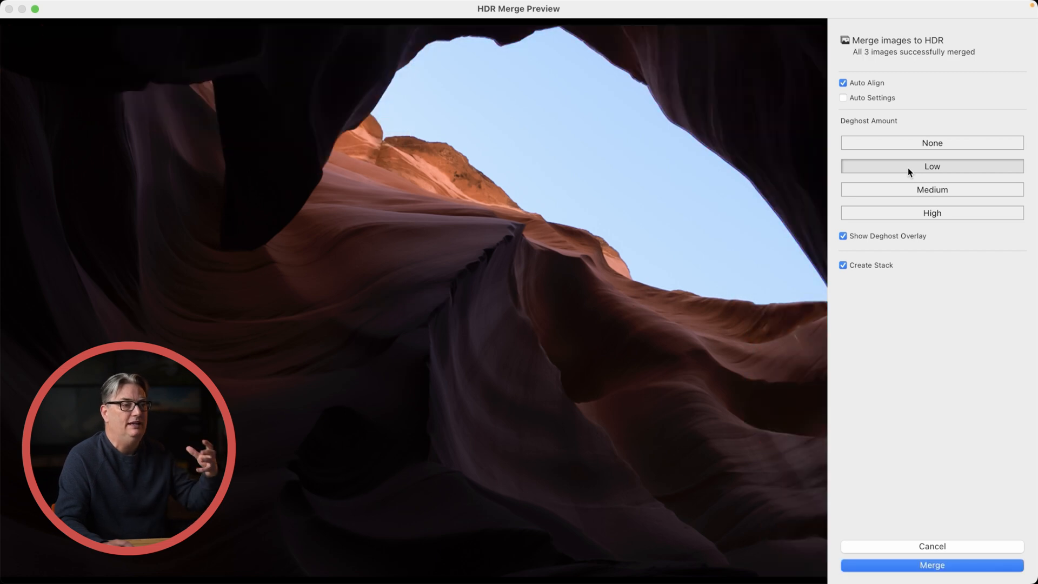
click(906, 187)
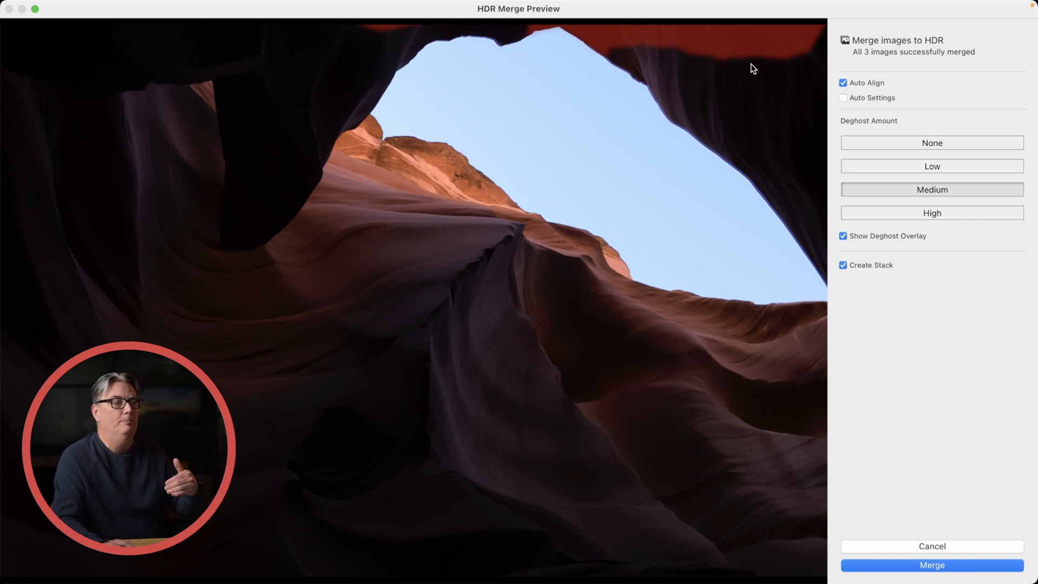
click(884, 214)
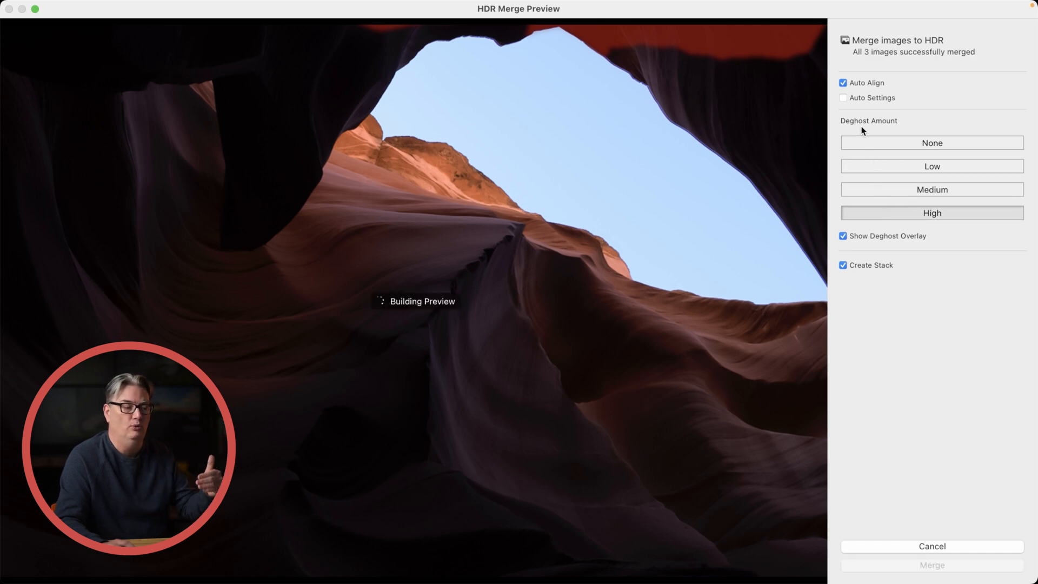
click(843, 98)
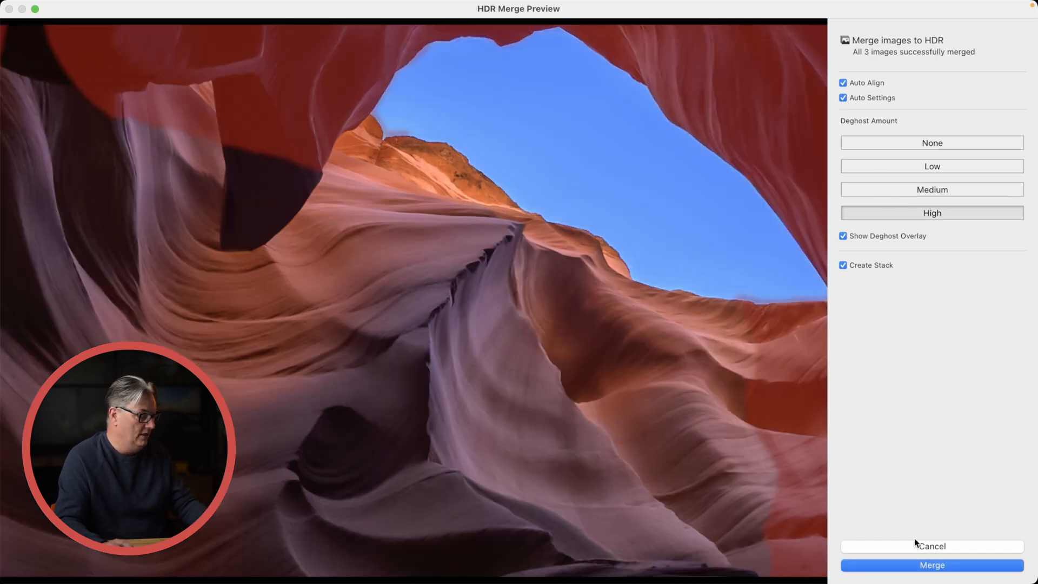
click(917, 565)
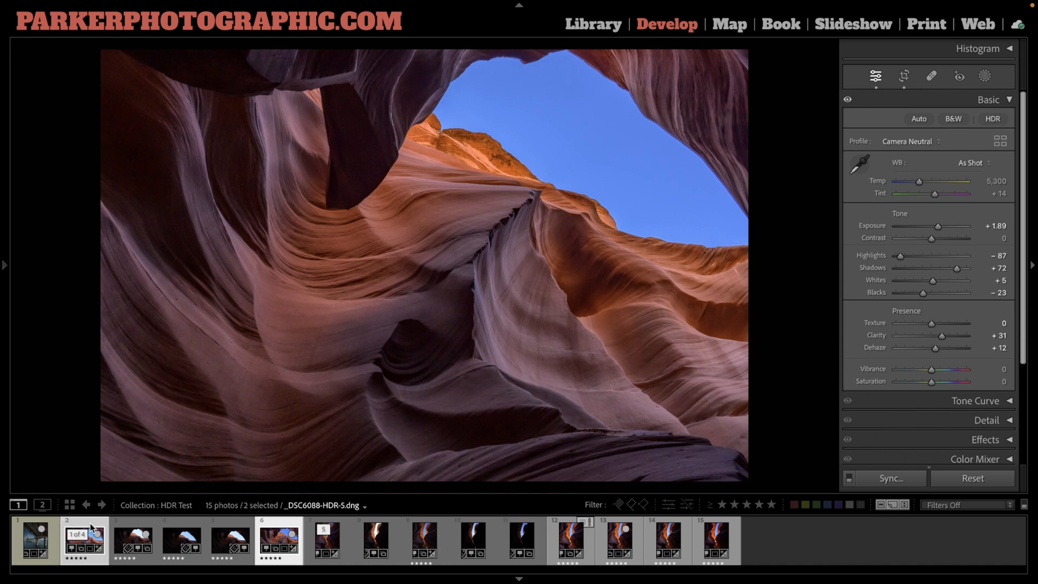
Compare _DSC6088-HDR-5.dng with the earlier merge side by side, magnified at the rock edge against the sky
key(c)
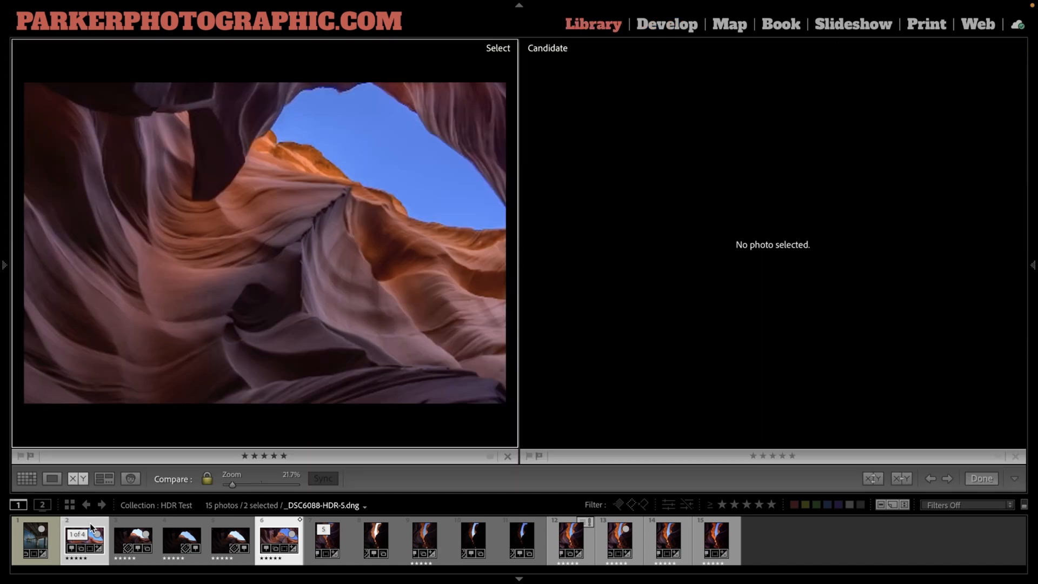
click(452, 150)
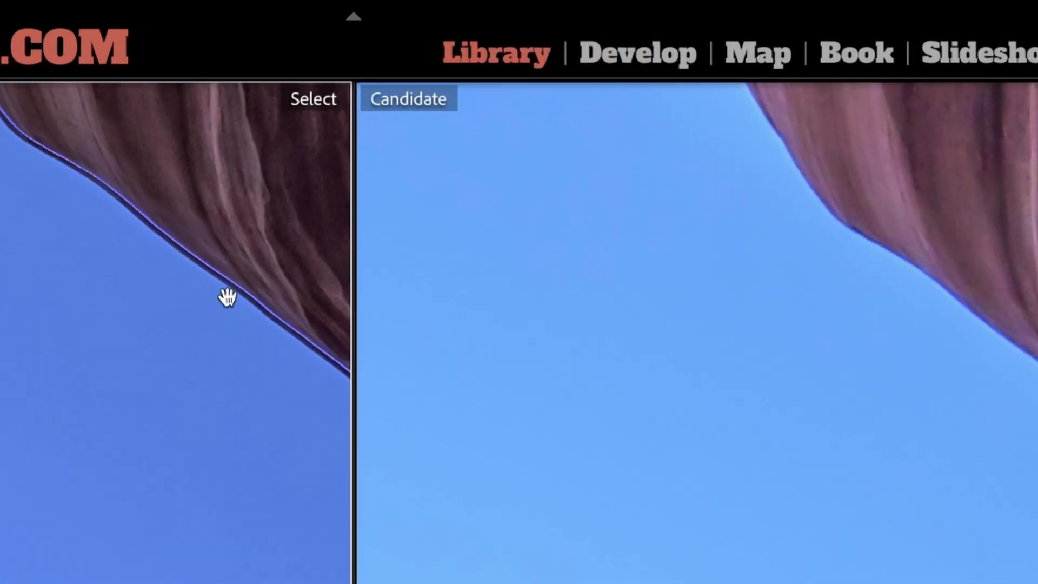